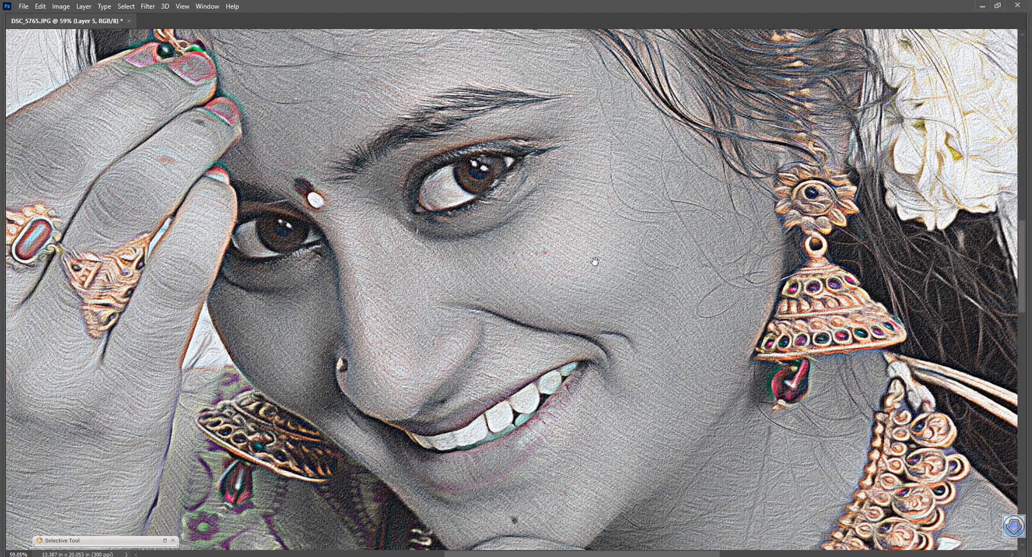
{"action": "left_click_drag", "start_coordinate": [591, 297], "coordinate": [602, 271]}
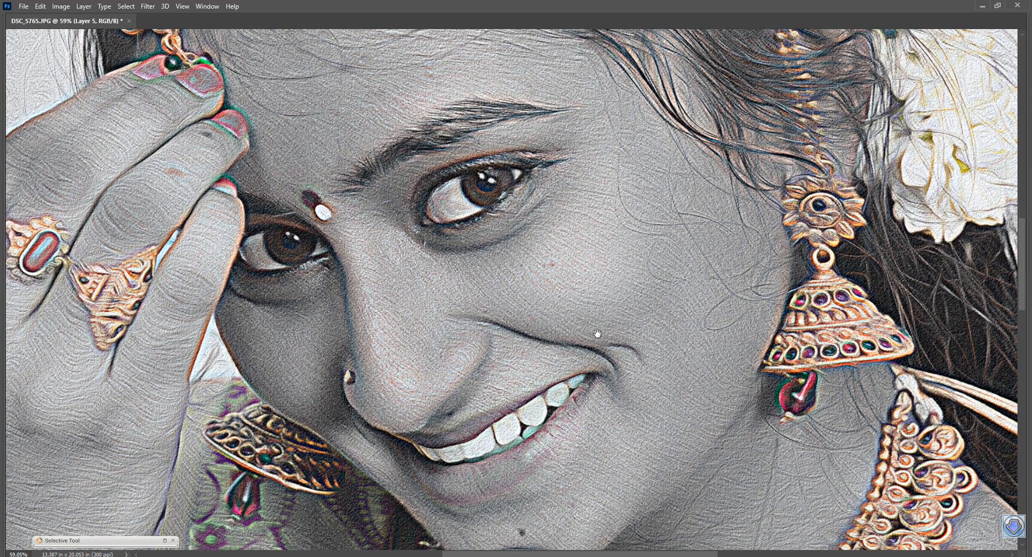
{"action": "left_click_drag", "start_coordinate": [699, 424], "coordinate": [658, 67]}
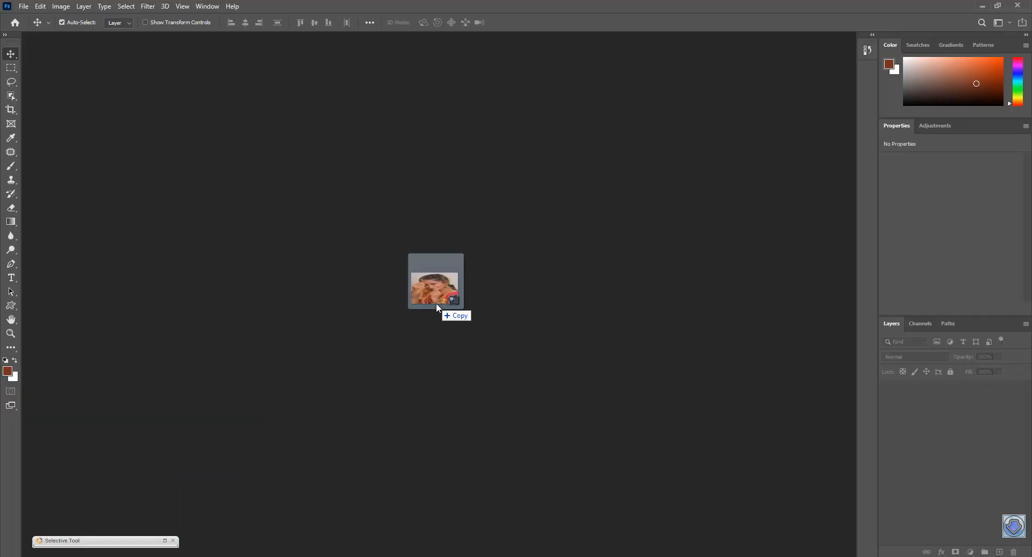
Open the portrait photo DSC_5765.JPG and duplicate its Background layer
{"action": "left_click_drag", "start_coordinate": [436, 303], "coordinate": [435, 302]}
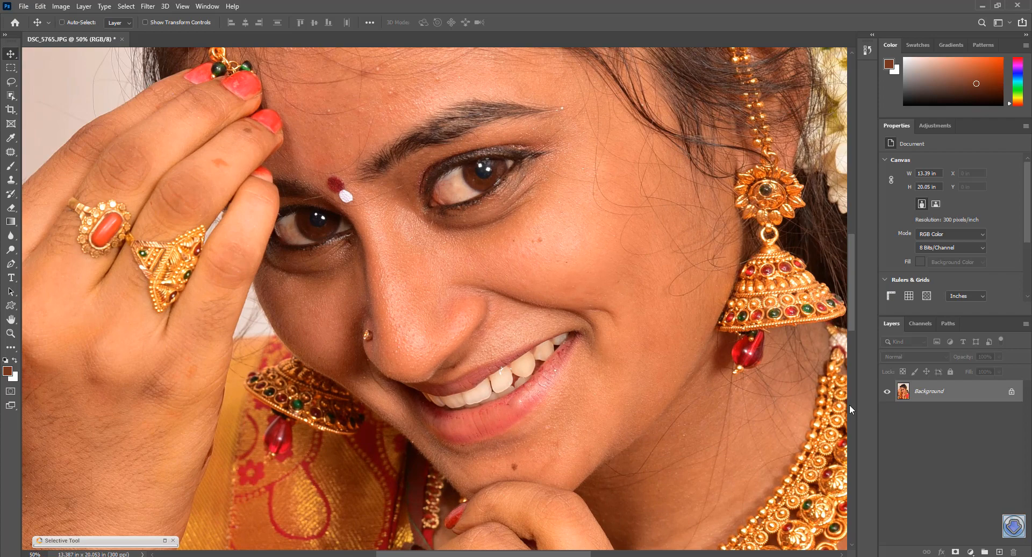
{"action": "key", "text": "ctrl+j"}
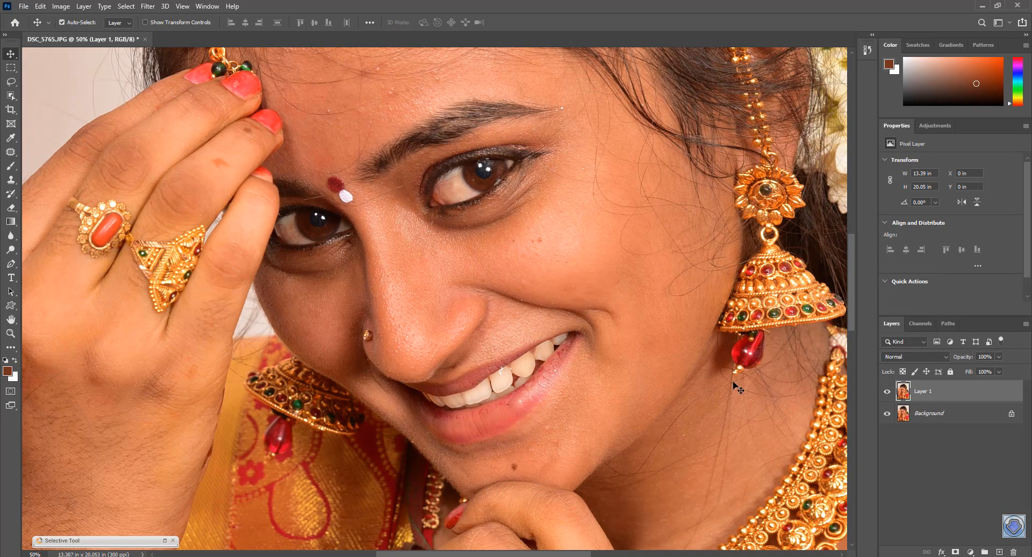
Apply the High Pass filter to Layer 1 with a small radius that keeps only the fine edges
{"action": "left_click", "coordinate": [148, 6]}
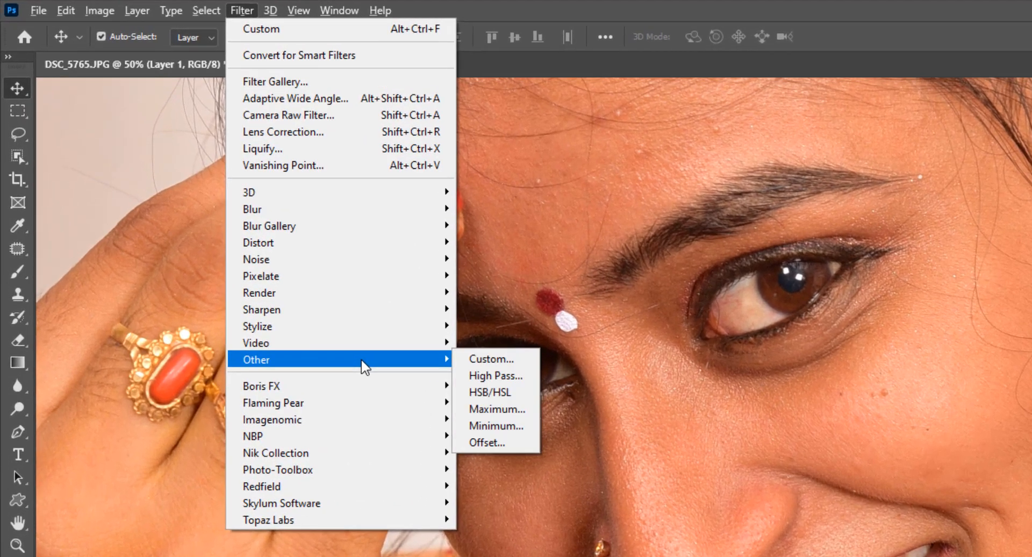
{"action": "mouse_move", "coordinate": [253, 209]}
{"action": "mouse_move", "coordinate": [413, 362]}
{"action": "left_click", "coordinate": [491, 376]}
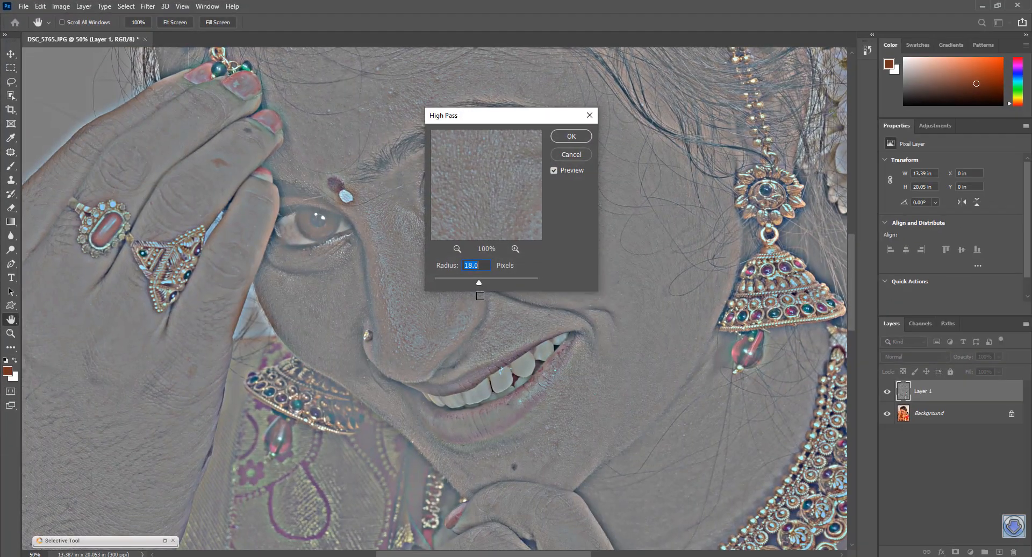
{"action": "left_click_drag", "start_coordinate": [479, 283], "coordinate": [450, 283]}
{"action": "left_click", "coordinate": [571, 136]}
{"action": "key", "text": "v"}
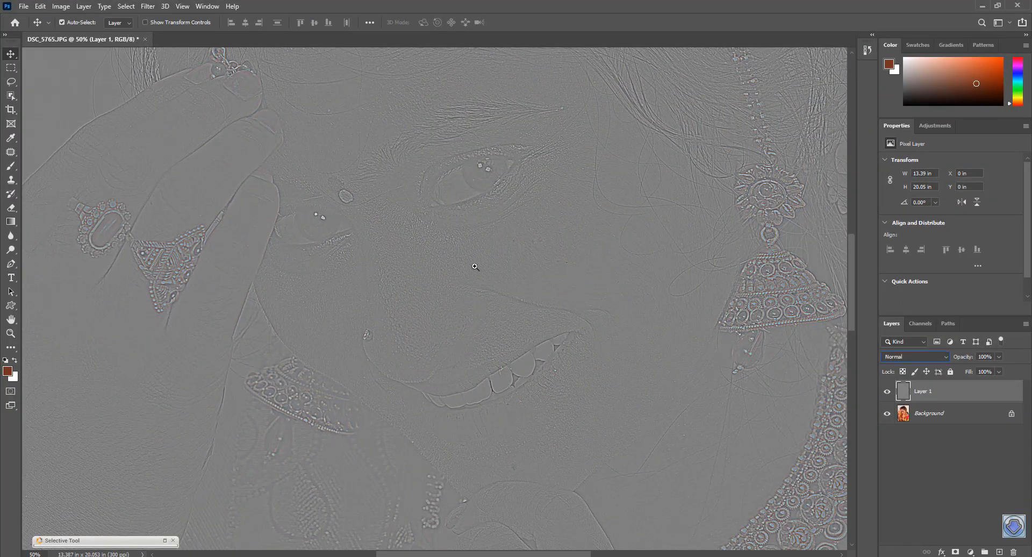
Set the blend mode of Layer 1 to Saturation
{"action": "scroll", "coordinate": [491, 301], "scroll_direction": "down", "scroll_amount": 1}
{"action": "left_click", "coordinate": [921, 356]}
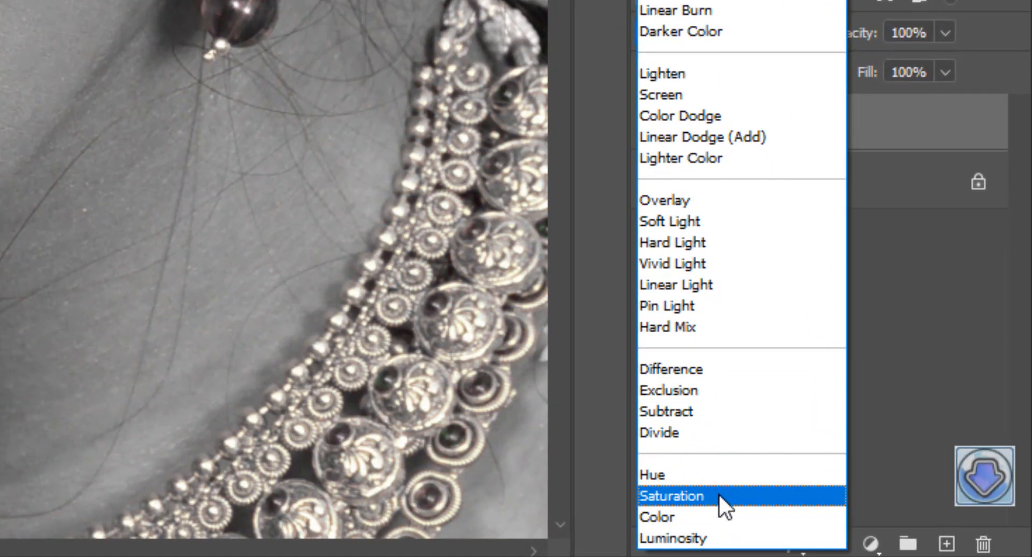
{"action": "left_click", "coordinate": [894, 533]}
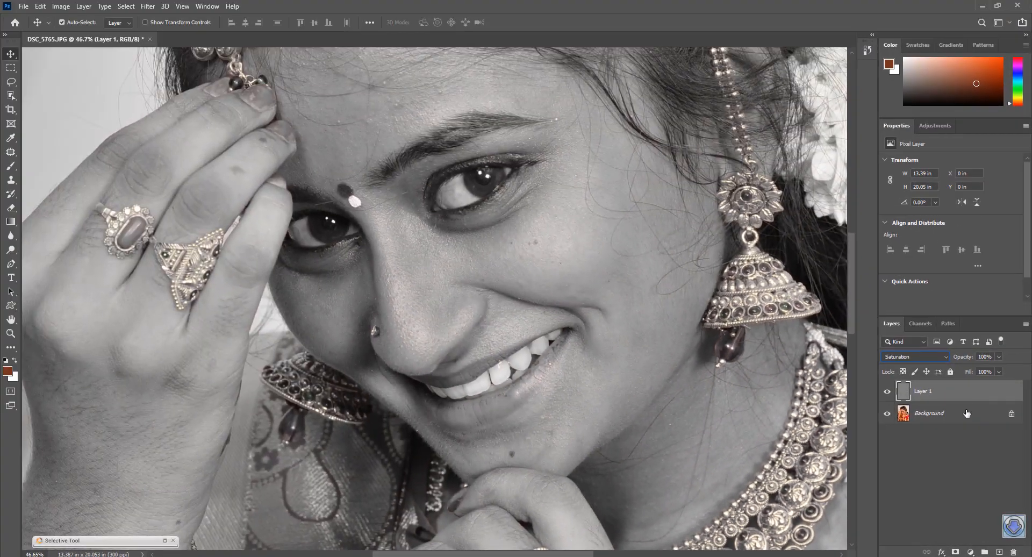
Duplicate the Background layer again and move the copy above Layer 1
{"action": "left_click", "coordinate": [942, 386]}
{"action": "key", "text": "ctrl+j"}
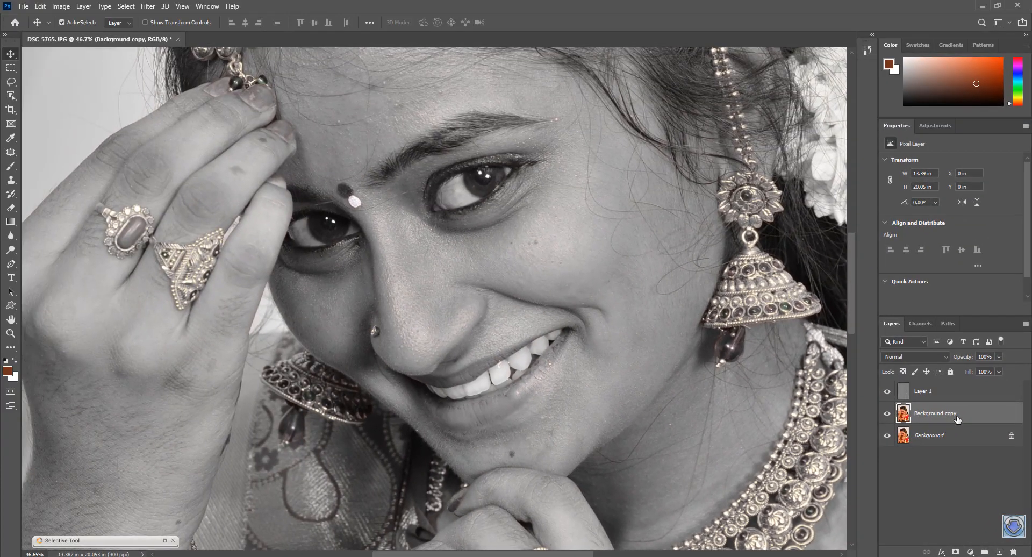
{"action": "left_click_drag", "start_coordinate": [958, 419], "coordinate": [968, 388]}
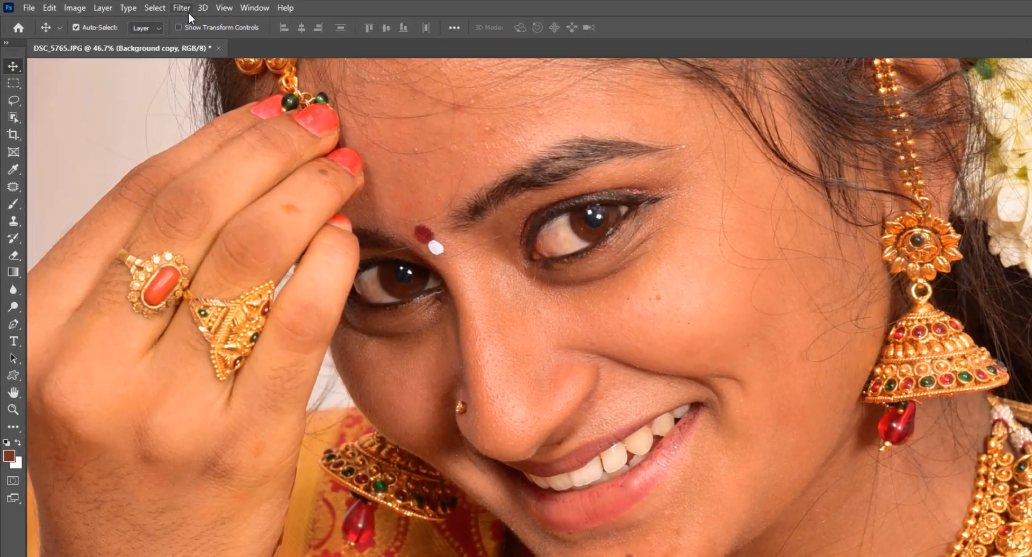
Apply the High Pass filter to the Background copy layer with a radius of 9.4 pixels
{"action": "left_click", "coordinate": [183, 8]}
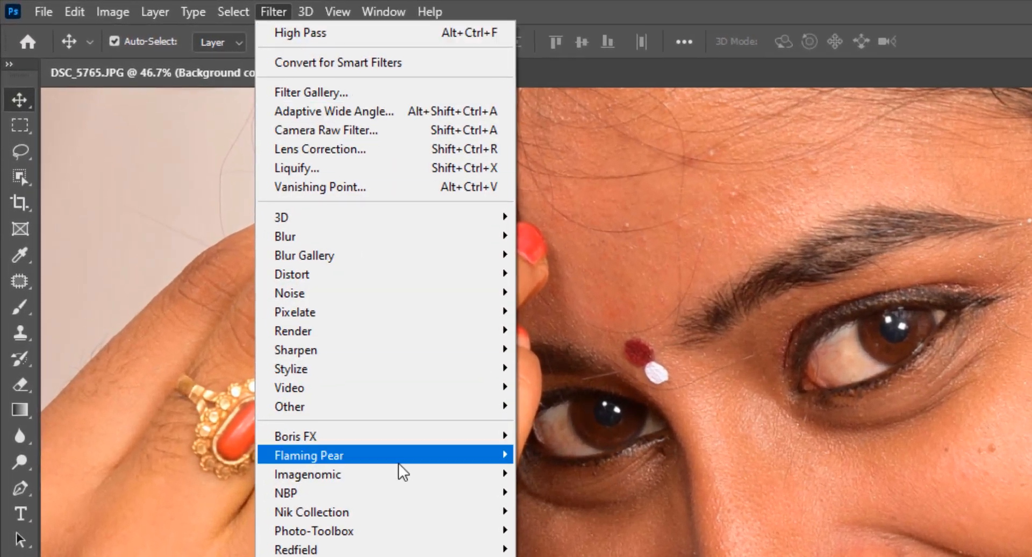
{"action": "mouse_move", "coordinate": [268, 266]}
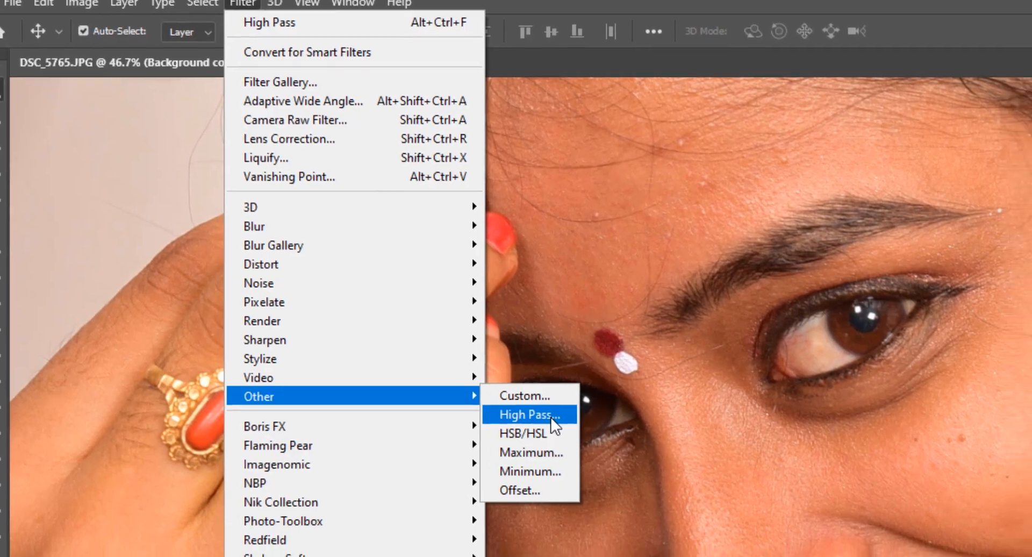
{"action": "left_click", "coordinate": [575, 426]}
{"action": "left_click", "coordinate": [457, 382]}
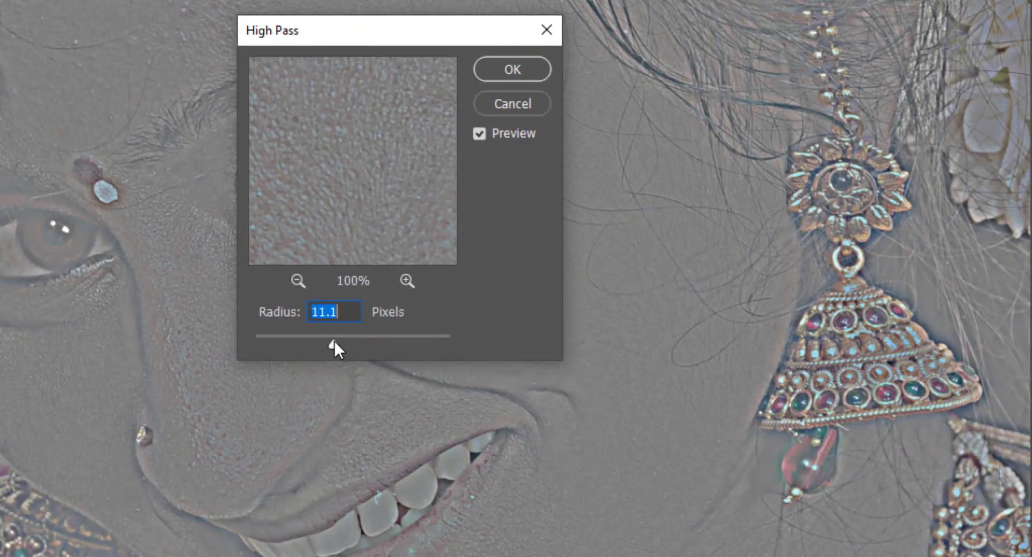
{"action": "left_click_drag", "start_coordinate": [340, 340], "coordinate": [330, 340]}
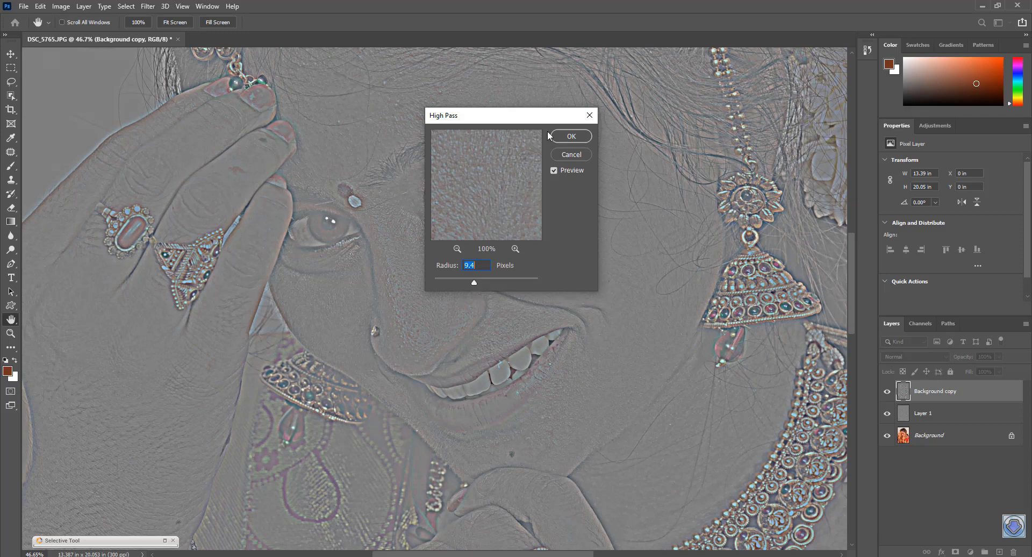
{"action": "left_click", "coordinate": [563, 136]}
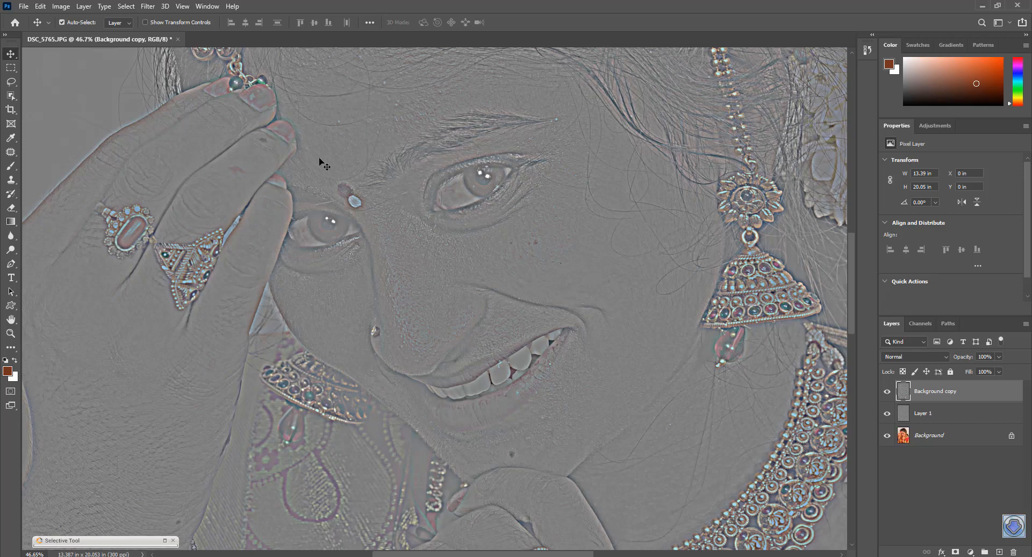
Try out blend modes on the Background copy layer and set it to Linear Light
{"action": "key", "text": "shift+minus"}
{"action": "key", "text": "shift+minus"}
{"action": "key", "text": "shift+minus"}
{"action": "key", "text": "shift+minus"}
{"action": "key", "text": "shift+minus"}
{"action": "key", "text": "shift+minus"}
{"action": "key", "text": "shift+minus"}
{"action": "key", "text": "shift+minus"}
{"action": "key", "text": "shift+minus"}
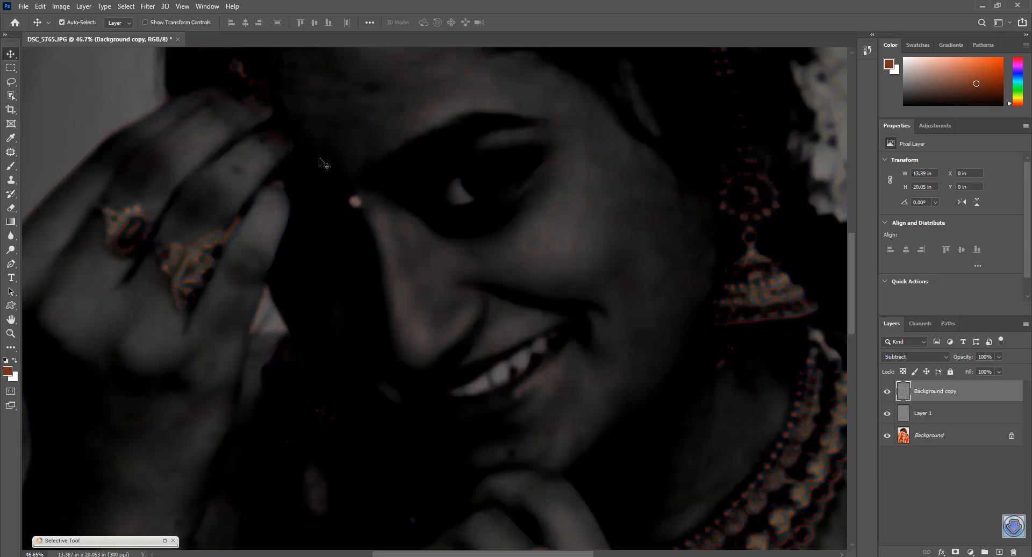
{"action": "key", "text": "shift+minus"}
{"action": "key", "text": "shift+minus"}
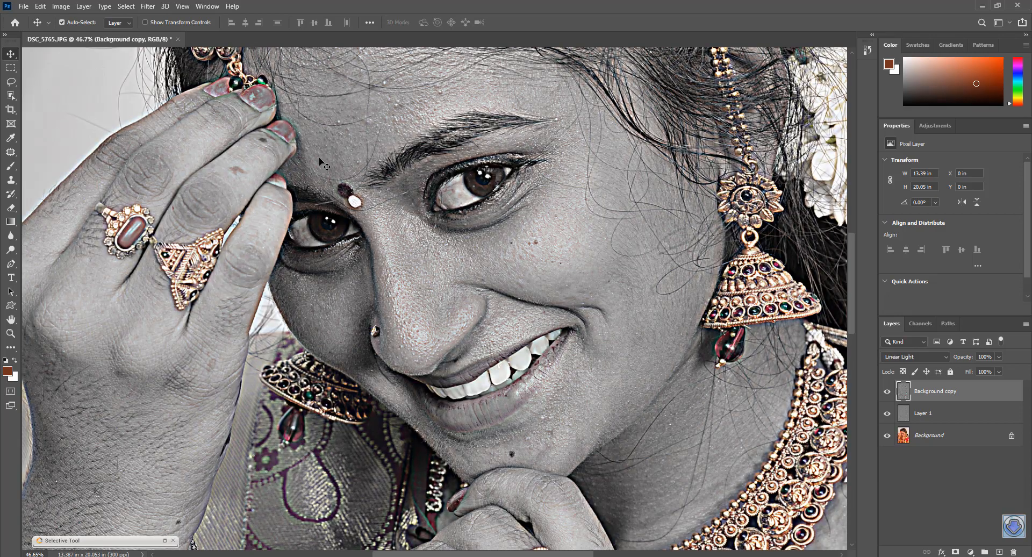
{"action": "key", "text": "shift+minus"}
{"action": "key", "text": "shift+plus"}
{"action": "left_click", "coordinate": [896, 357]}
{"action": "left_click", "coordinate": [904, 450]}
Stamp all visible layers onto a new top layer and place a fresh duplicate of the Background layer above it
{"action": "key", "text": "ctrl"}
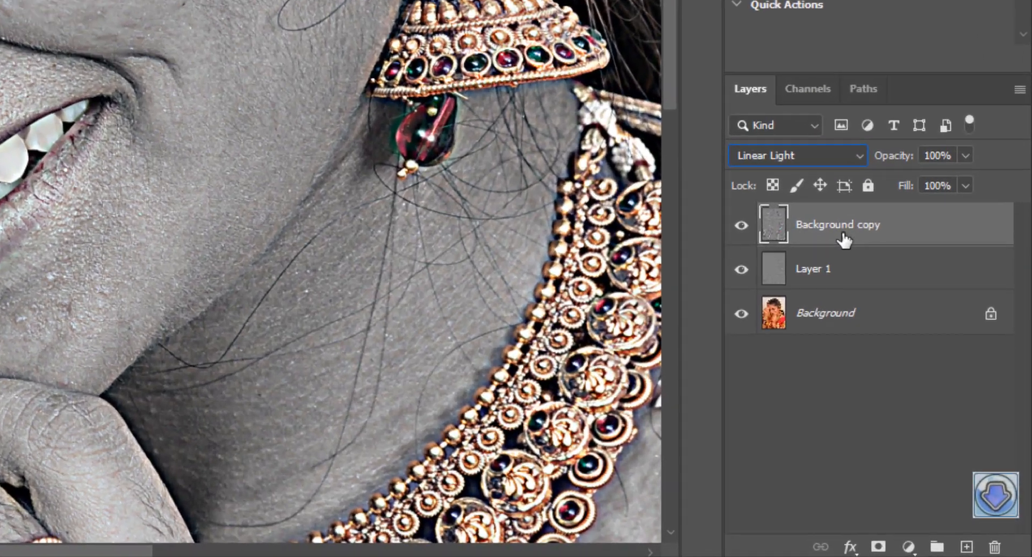
{"action": "key", "text": "ctrl+shift+alt+e"}
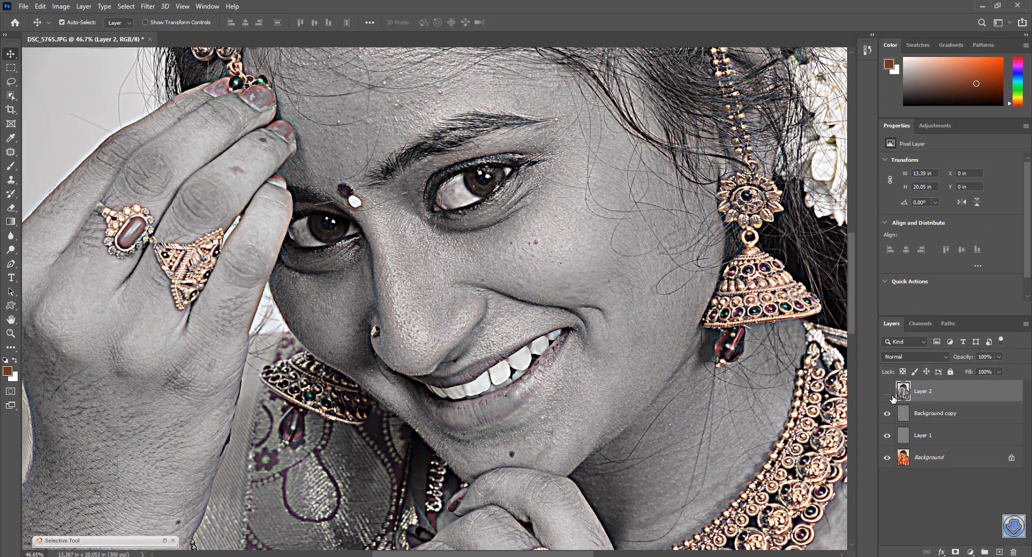
{"action": "left_click", "coordinate": [933, 461]}
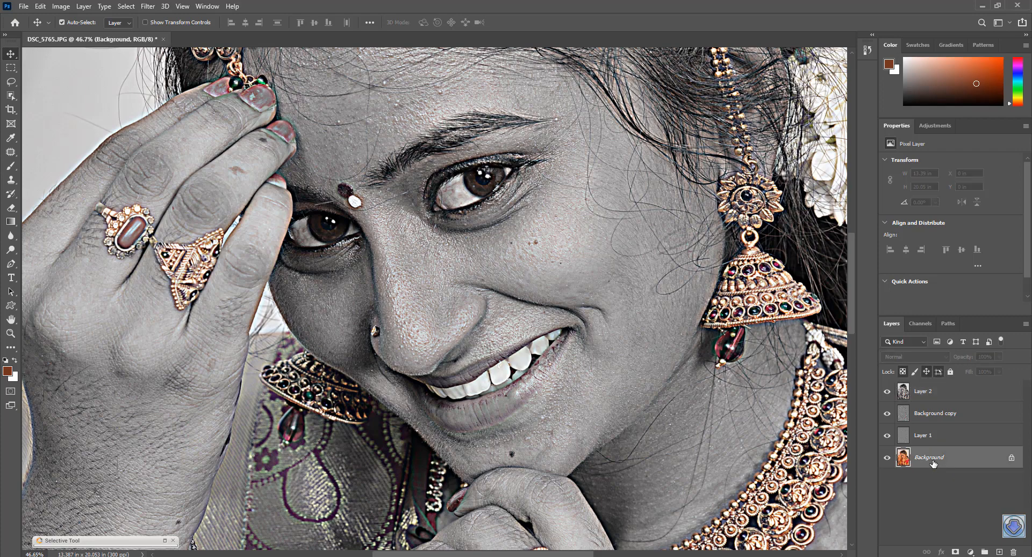
{"action": "key", "text": "ctrl+j"}
{"action": "left_click_drag", "start_coordinate": [933, 462], "coordinate": [936, 388]}
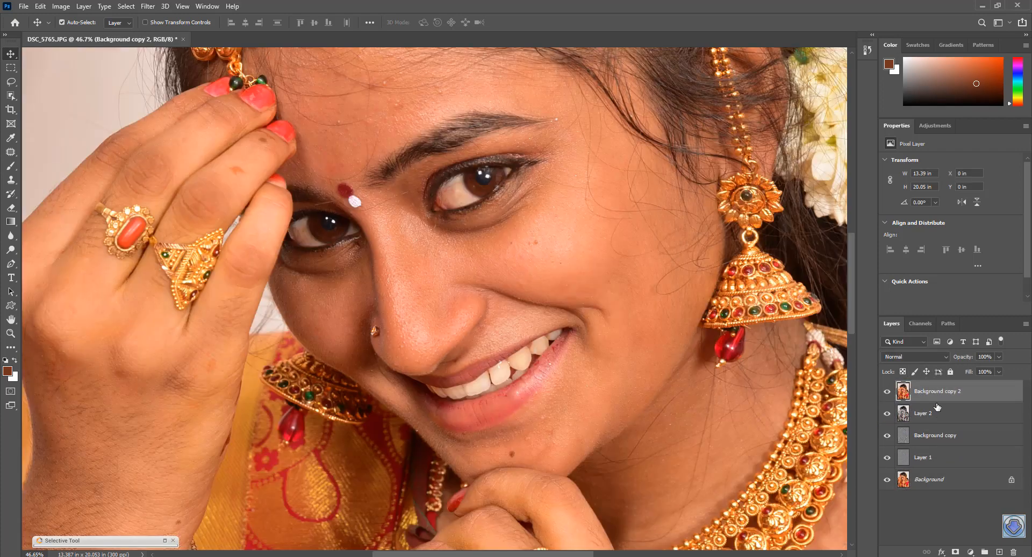
Apply the Custom filter to Background copy 2: 1 in the first top-row cell, 1 and -2 starting the last row, scale 1, offset 25
{"action": "left_click", "coordinate": [148, 6]}
{"action": "mouse_move", "coordinate": [211, 221]}
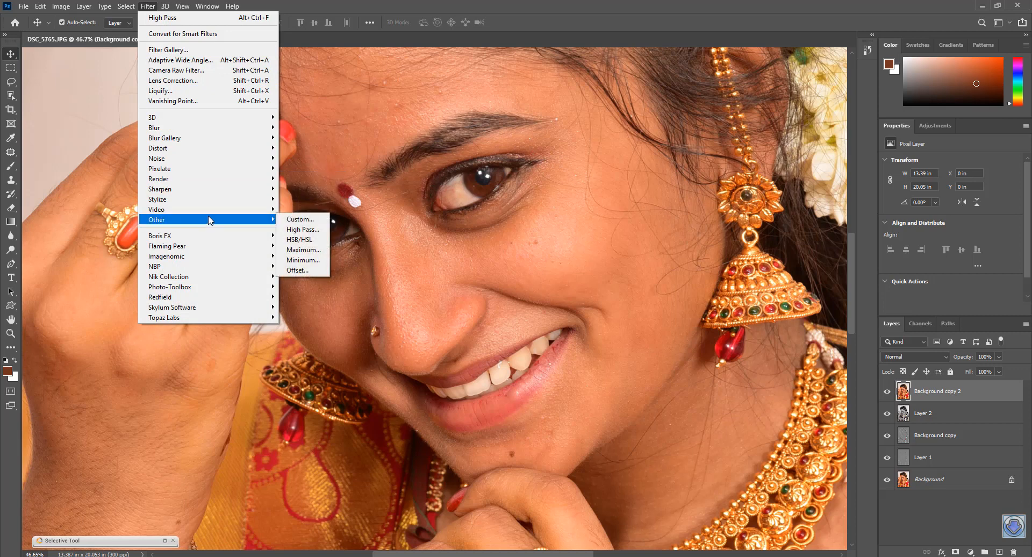
{"action": "left_click", "coordinate": [298, 219]}
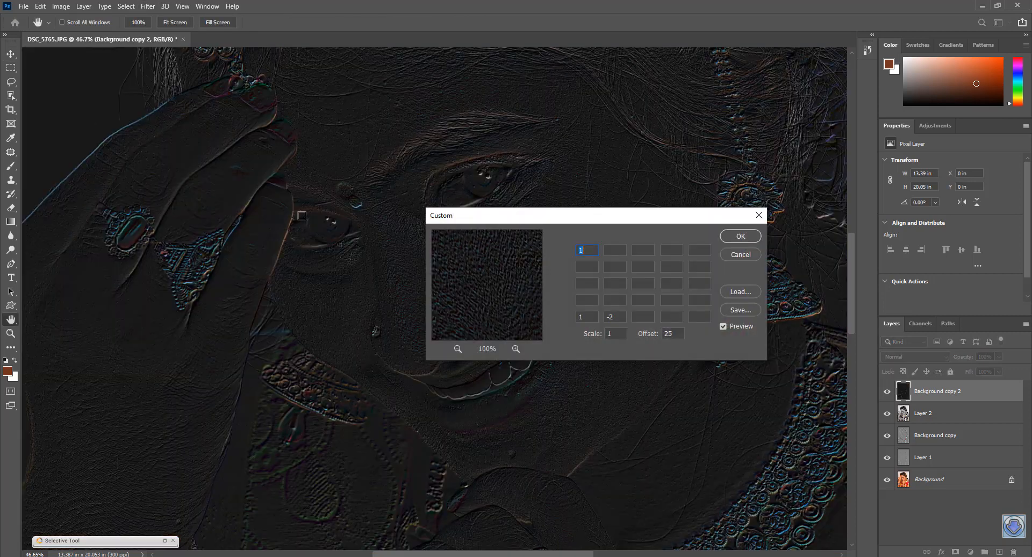
{"action": "left_click_drag", "start_coordinate": [521, 219], "coordinate": [723, 285]}
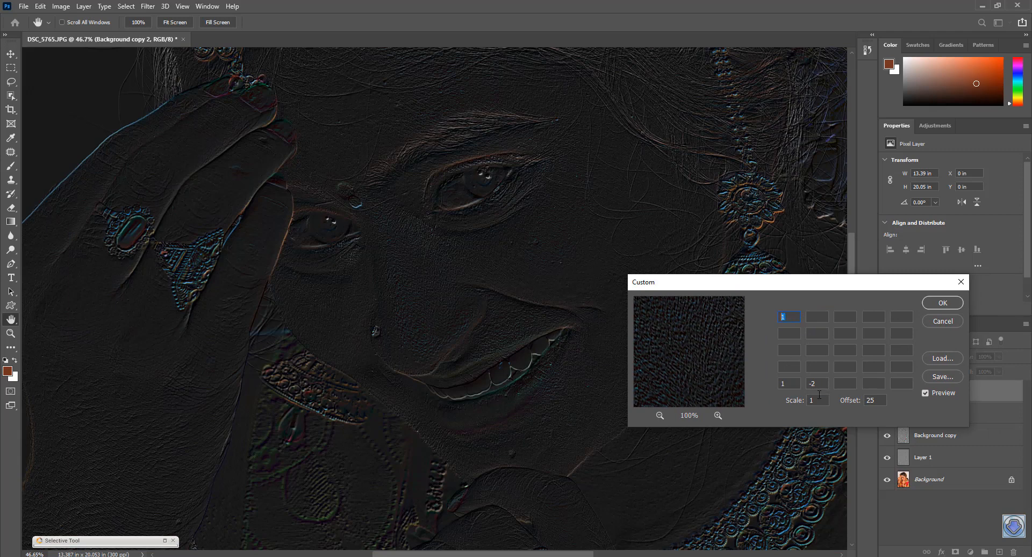
{"action": "left_click_drag", "start_coordinate": [791, 384], "coordinate": [768, 384]}
{"action": "left_click_drag", "start_coordinate": [819, 384], "coordinate": [799, 384]}
{"action": "left_click", "coordinate": [825, 402]}
{"action": "left_click", "coordinate": [943, 303]}
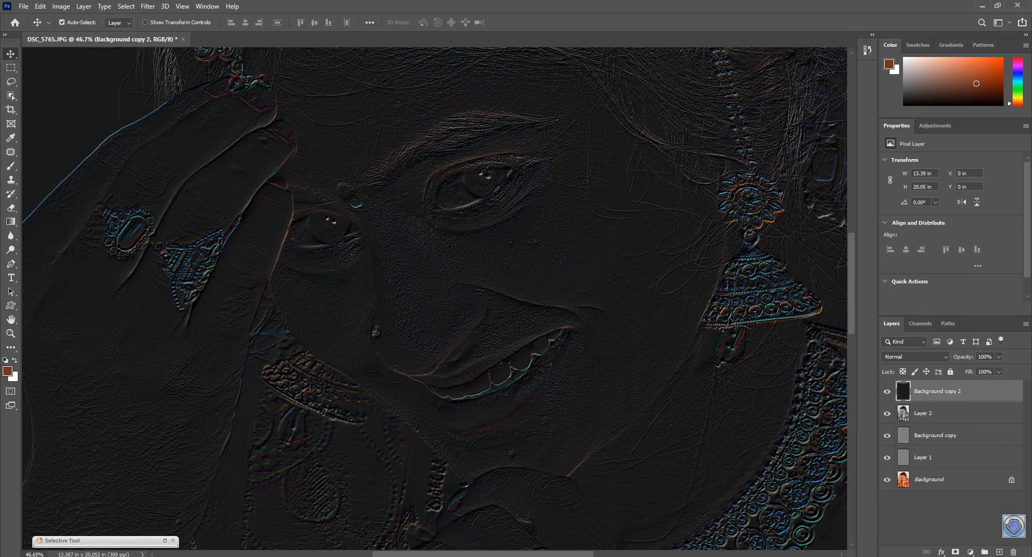
Set Background copy 2 to the Screen blend mode and stamp all visible layers onto a new layer
{"action": "key", "text": "ctrl+plus"}
{"action": "left_click", "coordinate": [914, 356]}
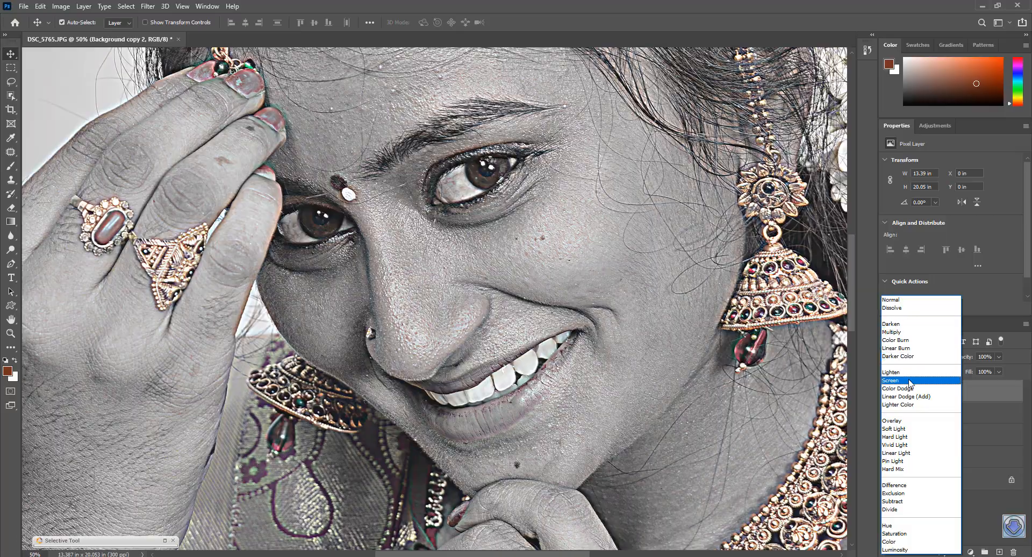
{"action": "left_click", "coordinate": [893, 380]}
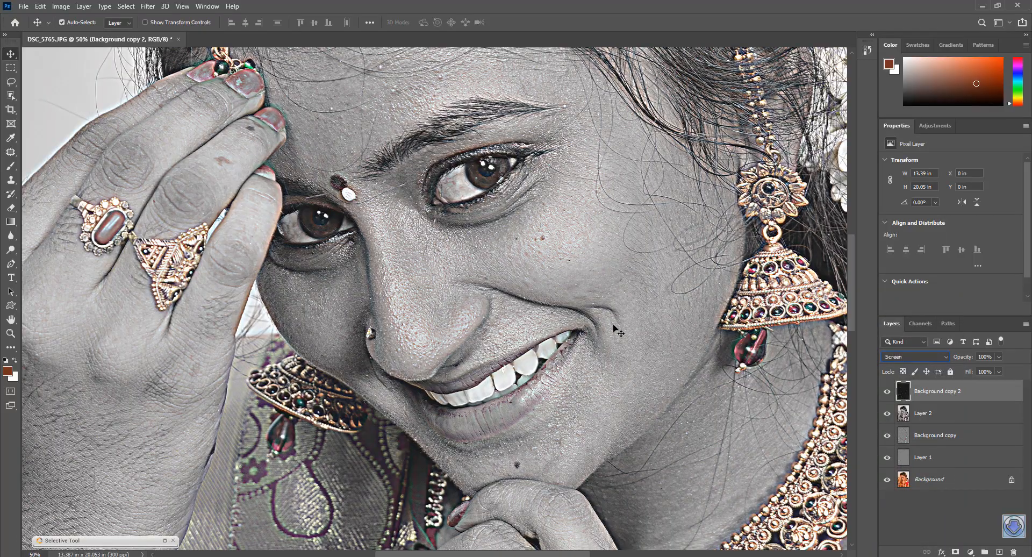
{"action": "left_click_drag", "start_coordinate": [615, 364], "coordinate": [560, 313]}
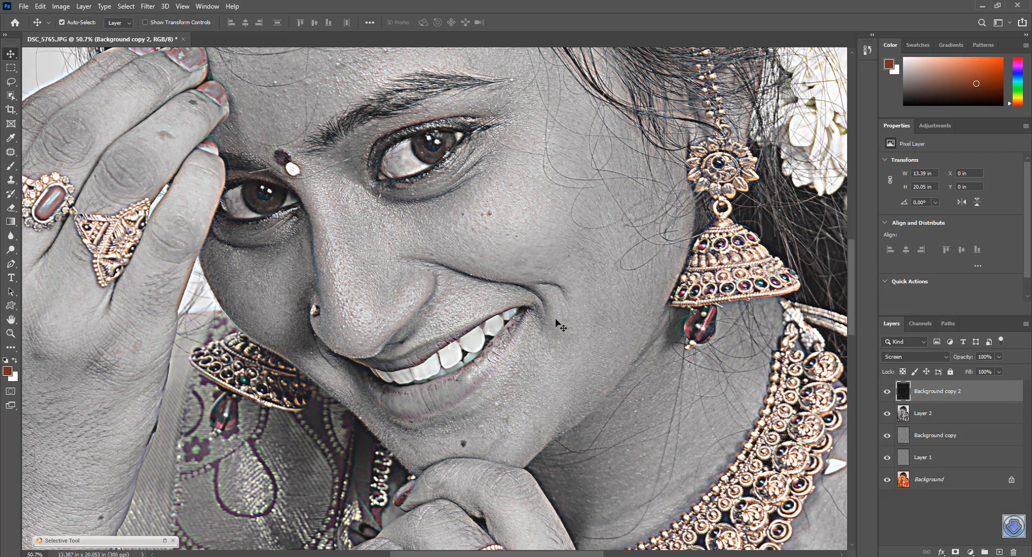
{"action": "key", "text": "ctrl+shift+alt+e"}
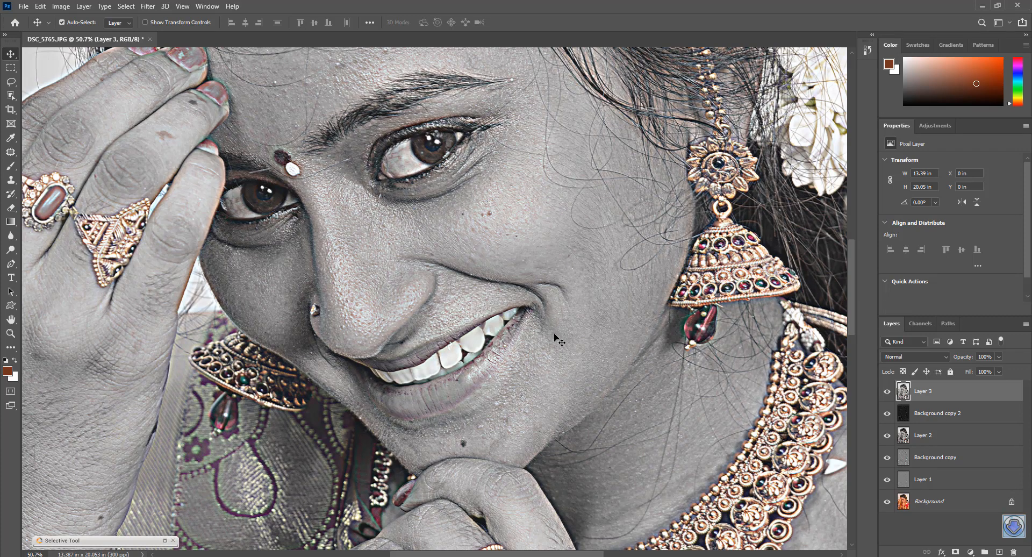
Apply the Oil Paint filter to Layer 3 with stylization 7.5, cleanliness 9.7, scale 4.8 and bristle detail 8.5
{"action": "left_click", "coordinate": [148, 6]}
{"action": "mouse_move", "coordinate": [202, 219]}
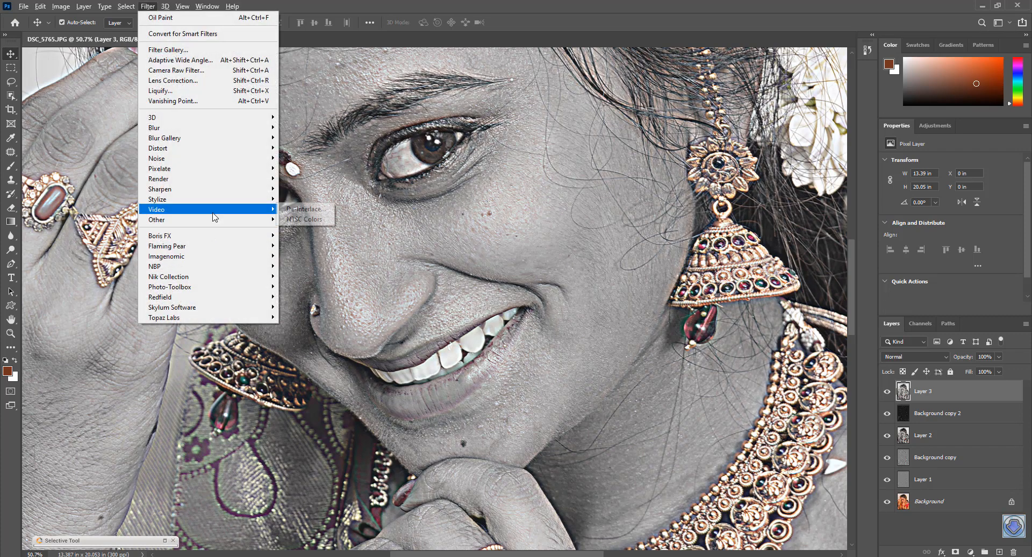
{"action": "mouse_move", "coordinate": [222, 200]}
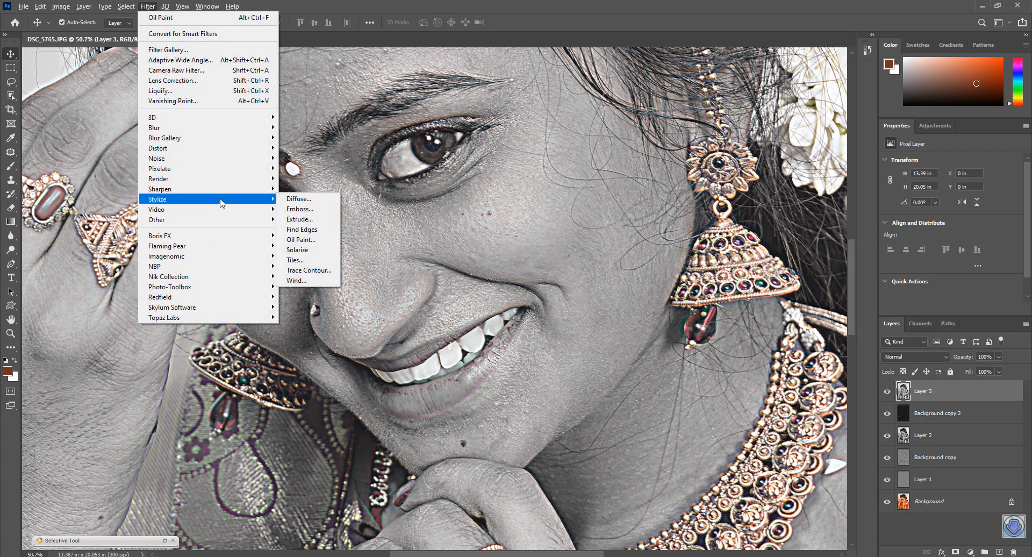
{"action": "left_click", "coordinate": [303, 240]}
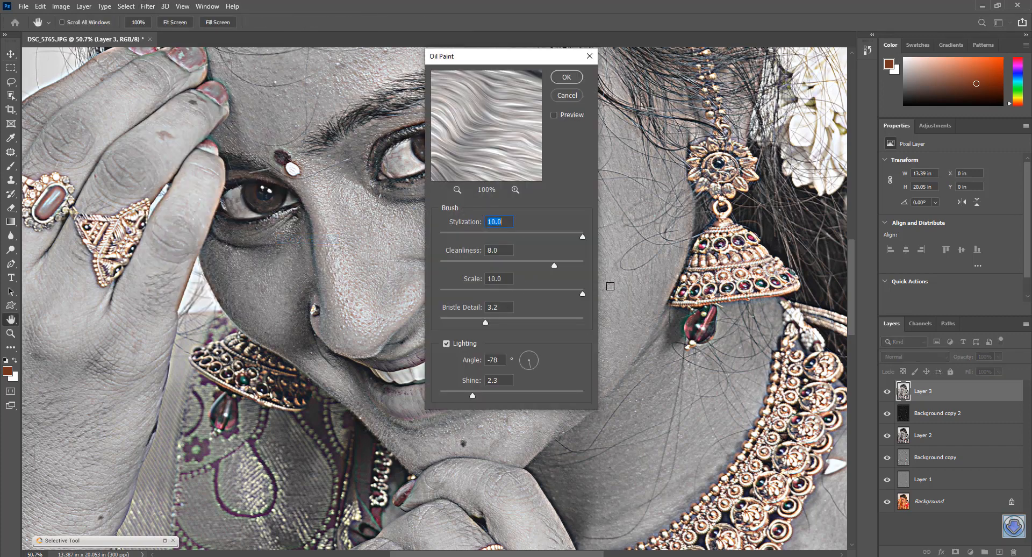
{"action": "left_click_drag", "start_coordinate": [554, 266], "coordinate": [453, 239]}
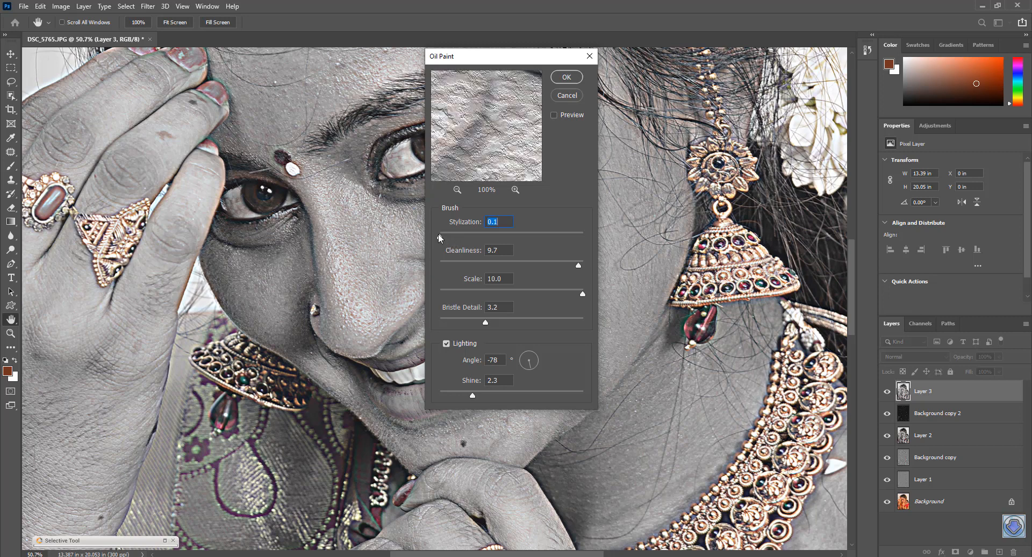
{"action": "left_click_drag", "start_coordinate": [531, 232], "coordinate": [553, 235]}
{"action": "left_click", "coordinate": [561, 327]}
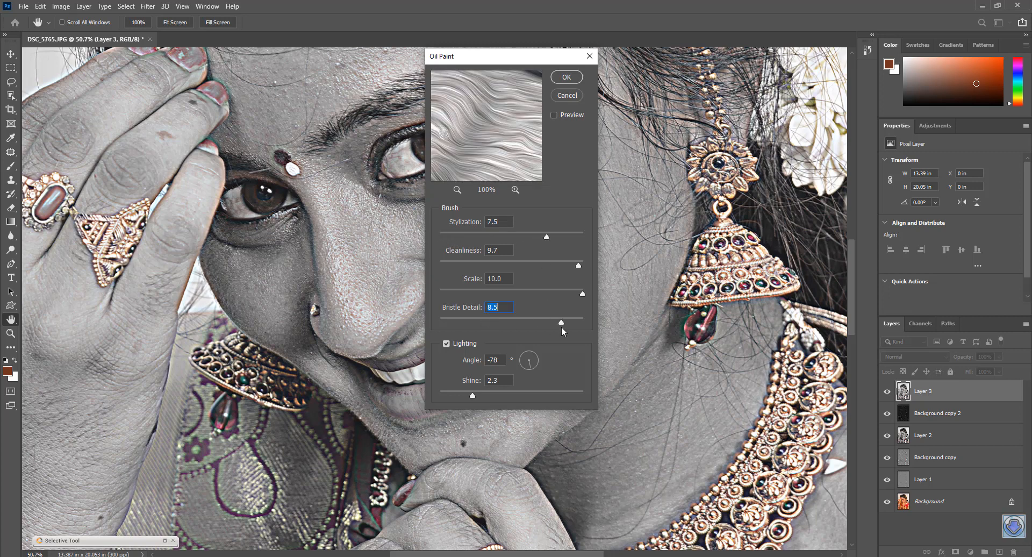
{"action": "left_click", "coordinate": [507, 291]}
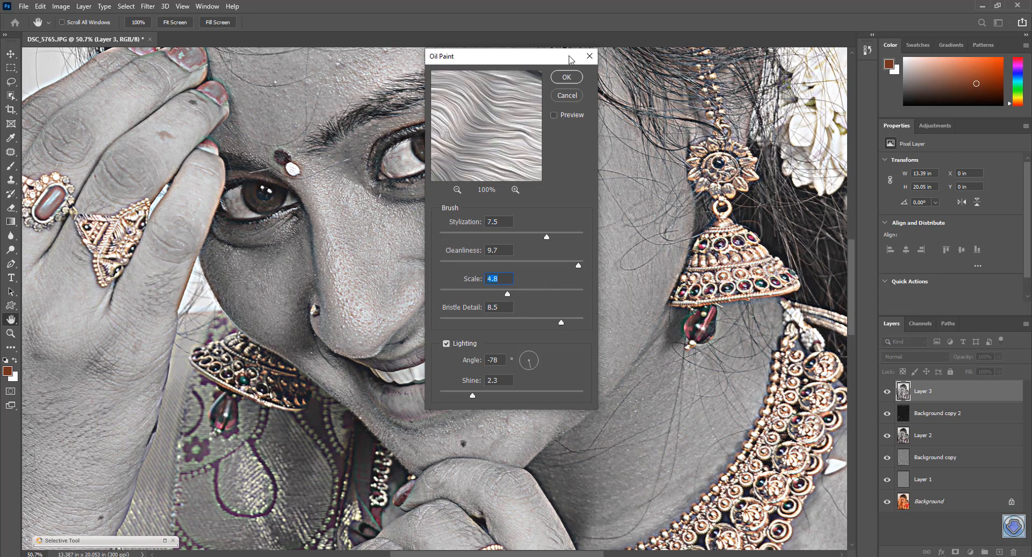
{"action": "left_click", "coordinate": [567, 77]}
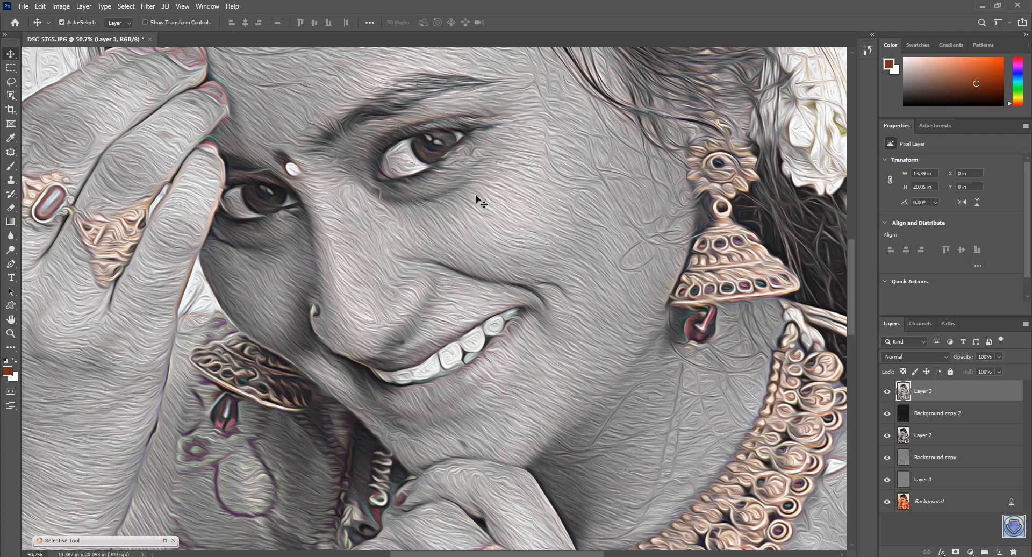
Lower the fill of Layer 3 to 46% and check how the paint texture blends over the face
{"action": "mouse_move", "coordinate": [479, 247]}
{"action": "left_mouse_down"}
{"action": "mouse_move", "coordinate": [559, 431]}
{"action": "mouse_move", "coordinate": [565, 413]}
{"action": "mouse_move", "coordinate": [480, 249]}
{"action": "mouse_move", "coordinate": [494, 288]}
{"action": "mouse_move", "coordinate": [538, 323]}
{"action": "left_mouse_up"}
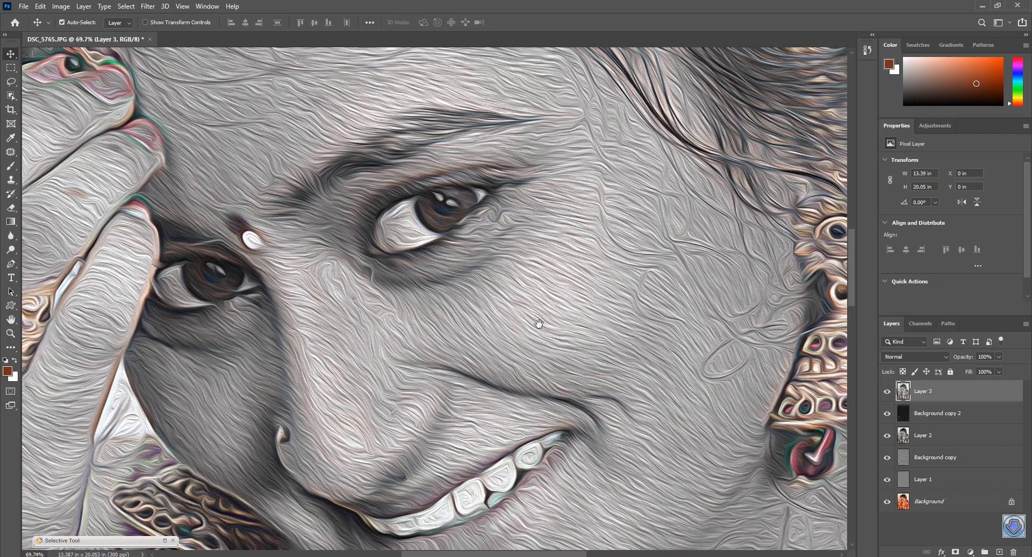
{"action": "left_click", "coordinate": [998, 371]}
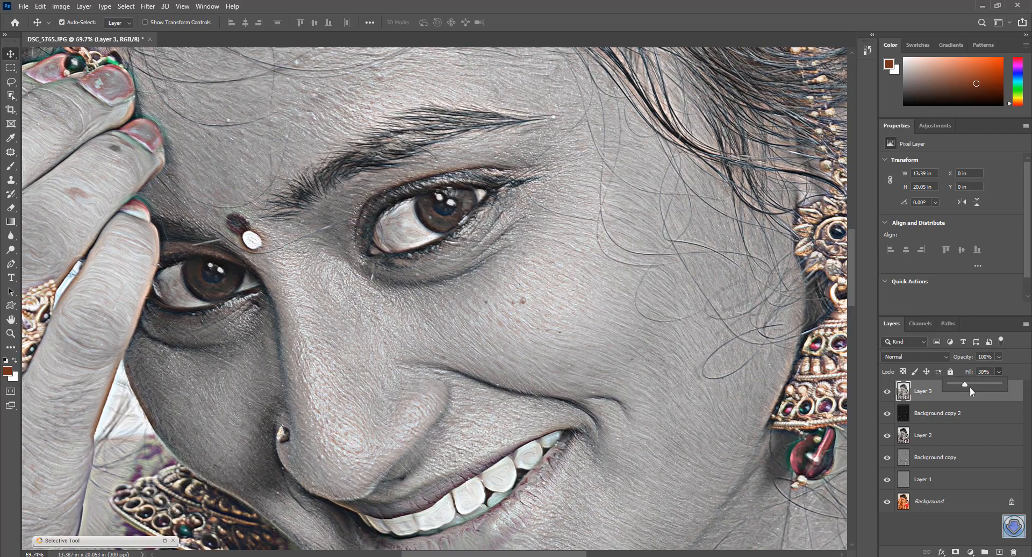
{"action": "left_click_drag", "start_coordinate": [592, 175], "coordinate": [586, 149]}
{"action": "scroll", "coordinate": [579, 366], "scroll_direction": "down", "scroll_amount": 5}
{"action": "left_click_drag", "start_coordinate": [562, 367], "coordinate": [537, 228]}
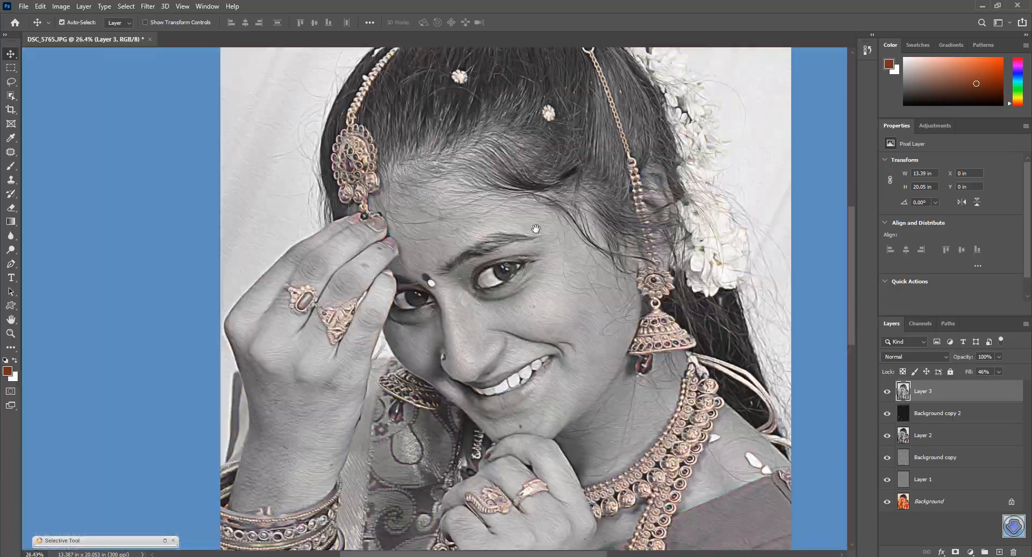
{"action": "scroll", "coordinate": [518, 271], "scroll_direction": "up", "scroll_amount": 7}
{"action": "scroll", "coordinate": [568, 253], "scroll_direction": "down", "scroll_amount": 3}
{"action": "scroll", "coordinate": [568, 261], "scroll_direction": "up", "scroll_amount": 3}
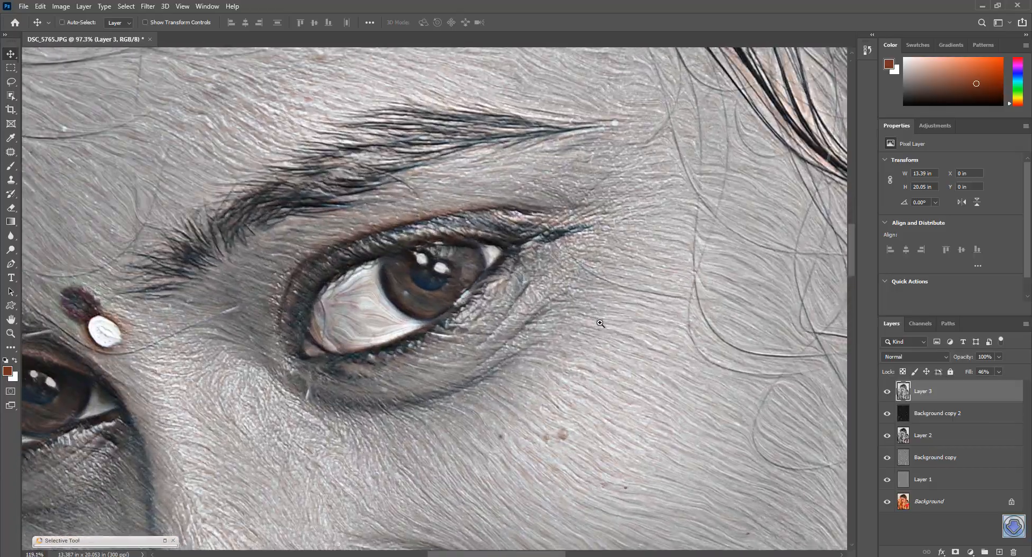
{"action": "scroll", "coordinate": [570, 269], "scroll_direction": "down", "scroll_amount": 3}
{"action": "scroll", "coordinate": [570, 268], "scroll_direction": "down", "scroll_amount": 2}
Duplicate Layer 3 with its 46% fill
{"action": "key", "text": "j"}
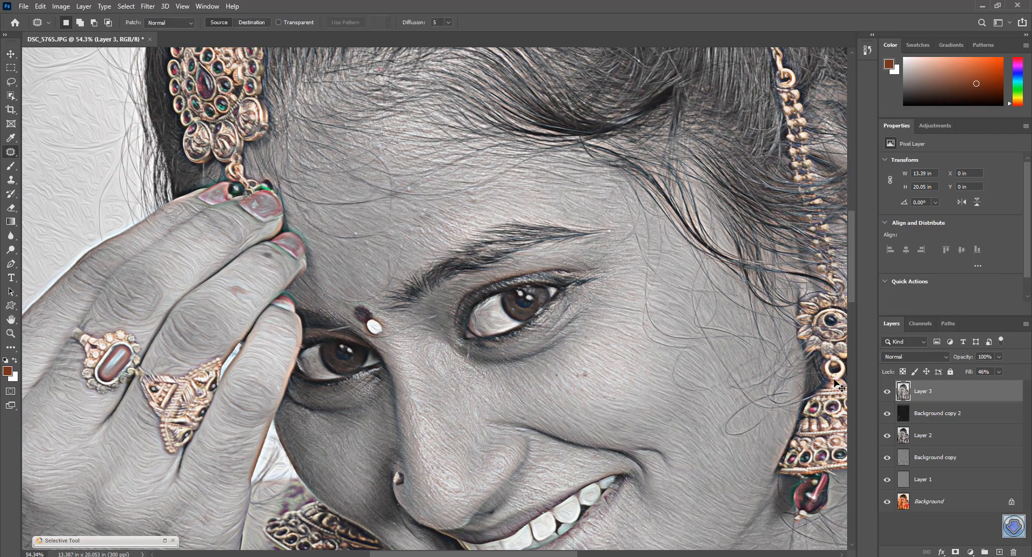
{"action": "left_click", "coordinate": [929, 413]}
{"action": "left_click", "coordinate": [941, 392]}
{"action": "key", "text": "ctrl+j"}
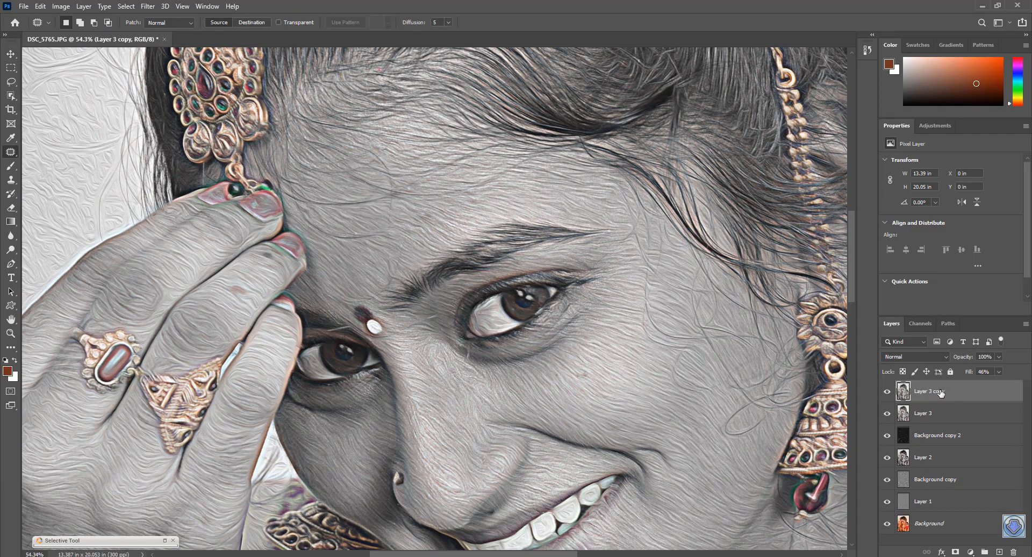
Add a layer mask to Layer 3 copy and erase its extra paint texture over the central face area
{"action": "mouse_move", "coordinate": [627, 257]}
{"action": "left_mouse_down"}
{"action": "mouse_move", "coordinate": [616, 286]}
{"action": "mouse_move", "coordinate": [562, 263]}
{"action": "left_mouse_up"}
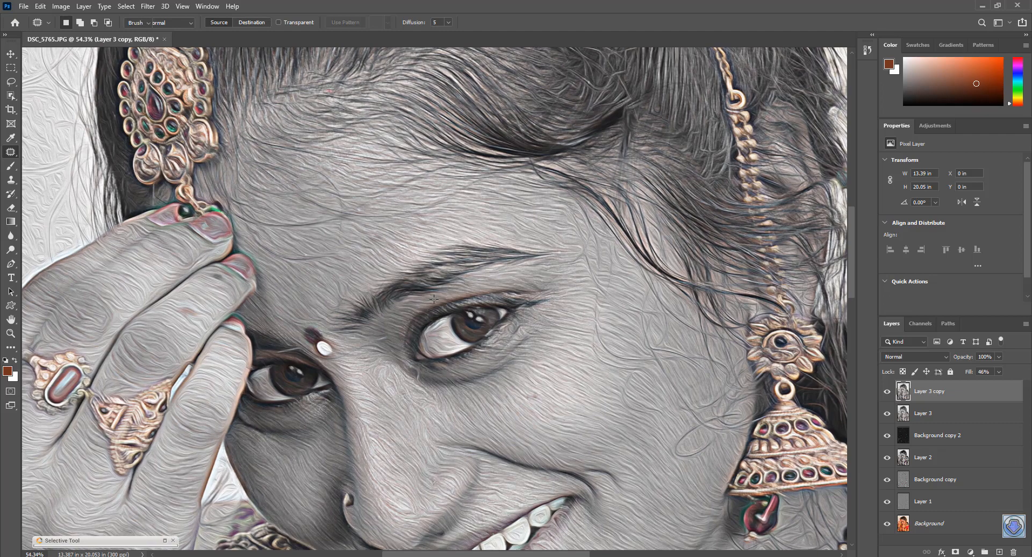
{"action": "key", "text": "e"}
{"action": "scroll", "coordinate": [461, 379], "scroll_direction": "up", "scroll_amount": 7}
{"action": "scroll", "coordinate": [462, 382], "scroll_direction": "down", "scroll_amount": 2}
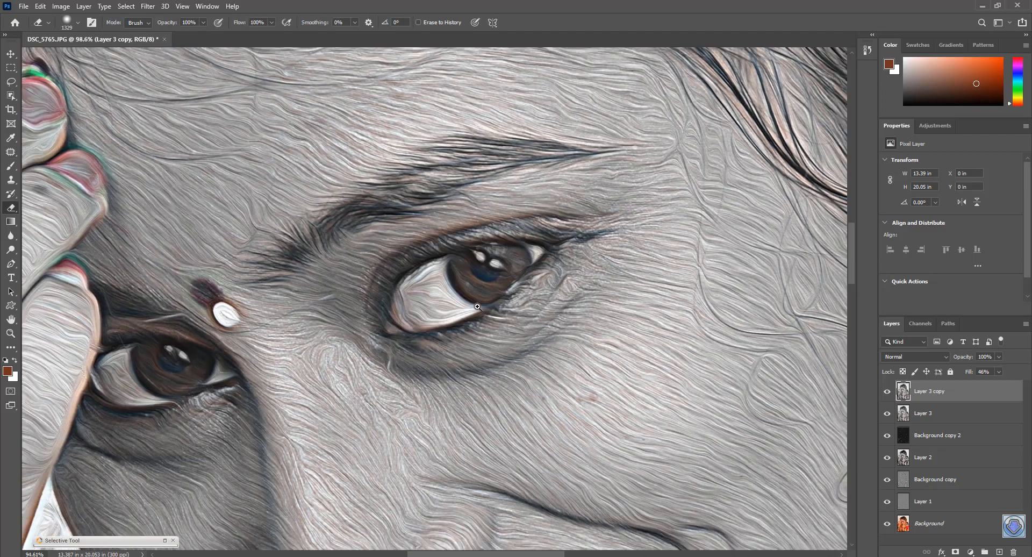
{"action": "left_click_drag", "start_coordinate": [467, 386], "coordinate": [496, 173]}
{"action": "scroll", "coordinate": [543, 244], "scroll_direction": "down", "scroll_amount": 2}
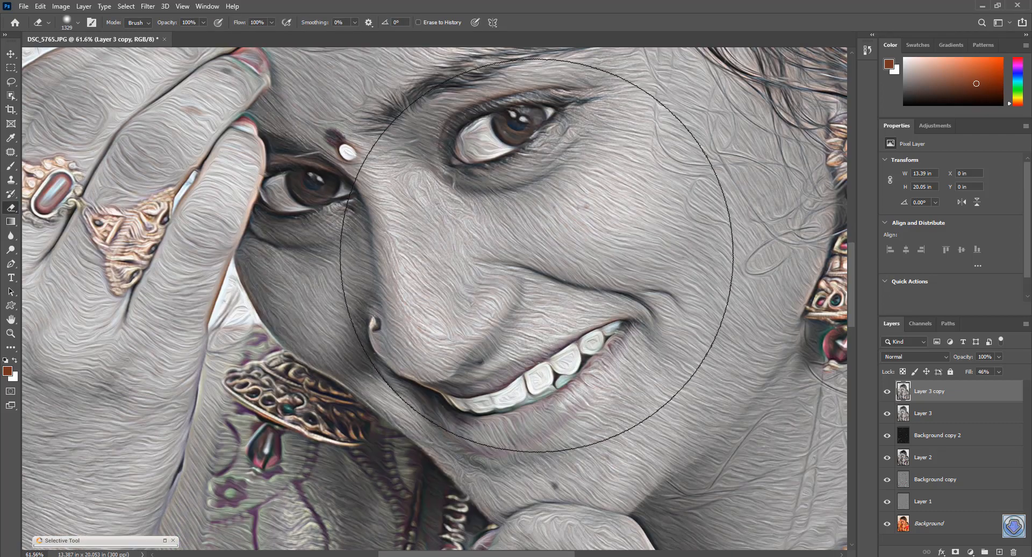
{"action": "left_click_drag", "start_coordinate": [523, 264], "coordinate": [476, 354]}
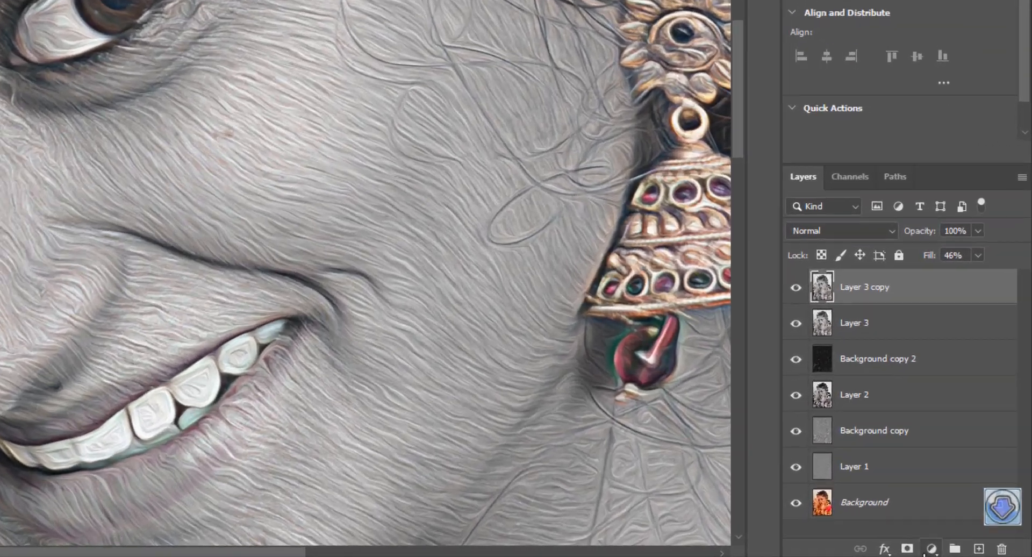
{"action": "left_click", "coordinate": [907, 548]}
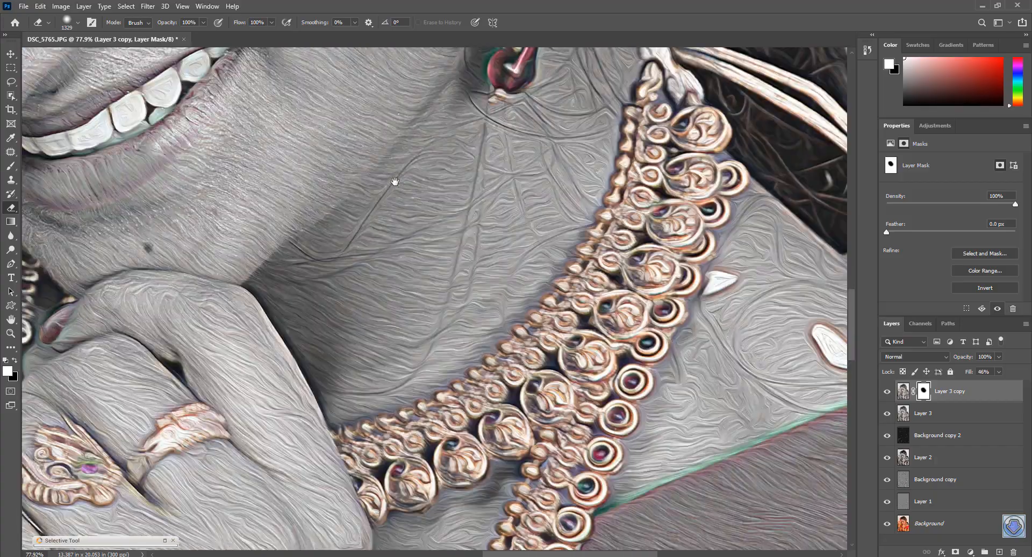
Check the masked face against its surroundings and stamp all visible layers onto a new top layer
{"action": "scroll", "coordinate": [540, 326], "scroll_direction": "up", "scroll_amount": 5}
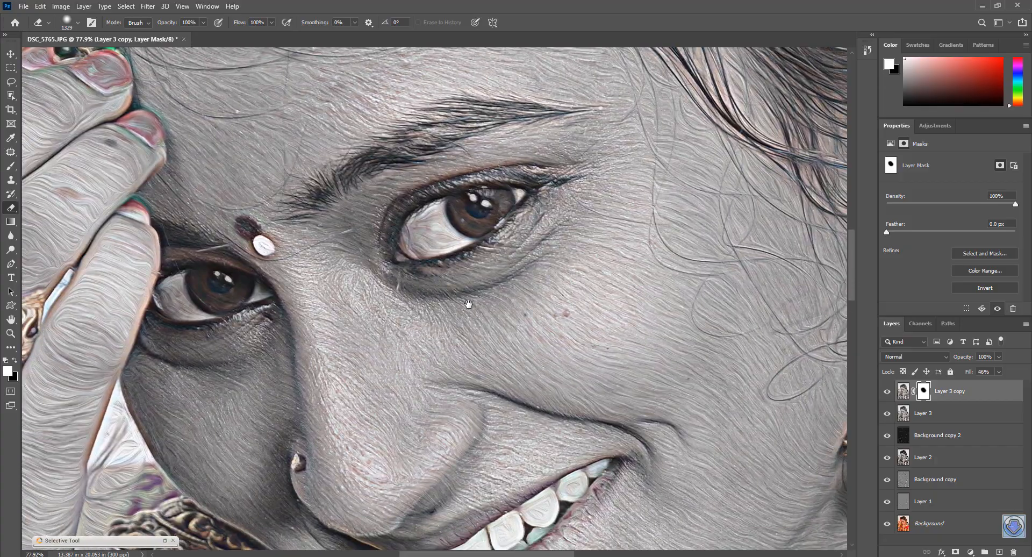
{"action": "left_click_drag", "start_coordinate": [486, 313], "coordinate": [458, 307]}
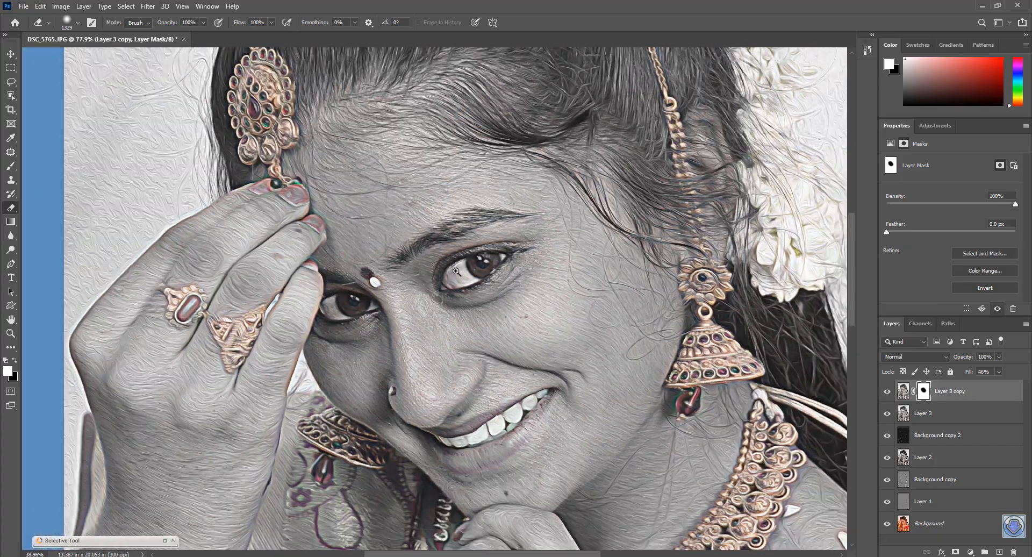
{"action": "left_click_drag", "start_coordinate": [552, 340], "coordinate": [573, 371]}
{"action": "left_click_drag", "start_coordinate": [563, 274], "coordinate": [563, 371]}
{"action": "left_click_drag", "start_coordinate": [543, 505], "coordinate": [570, 234]}
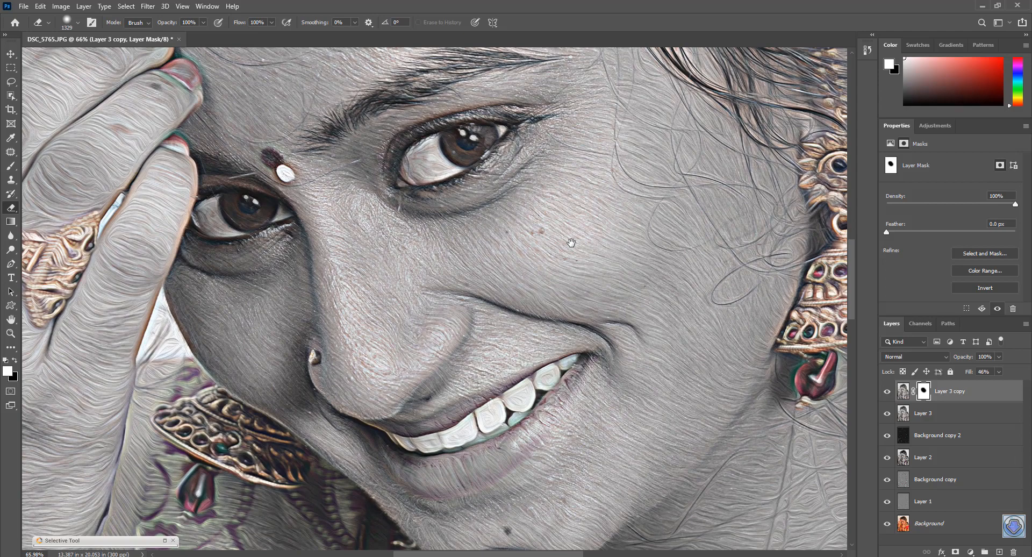
{"action": "key", "text": "ctrl+shift+alt+e"}
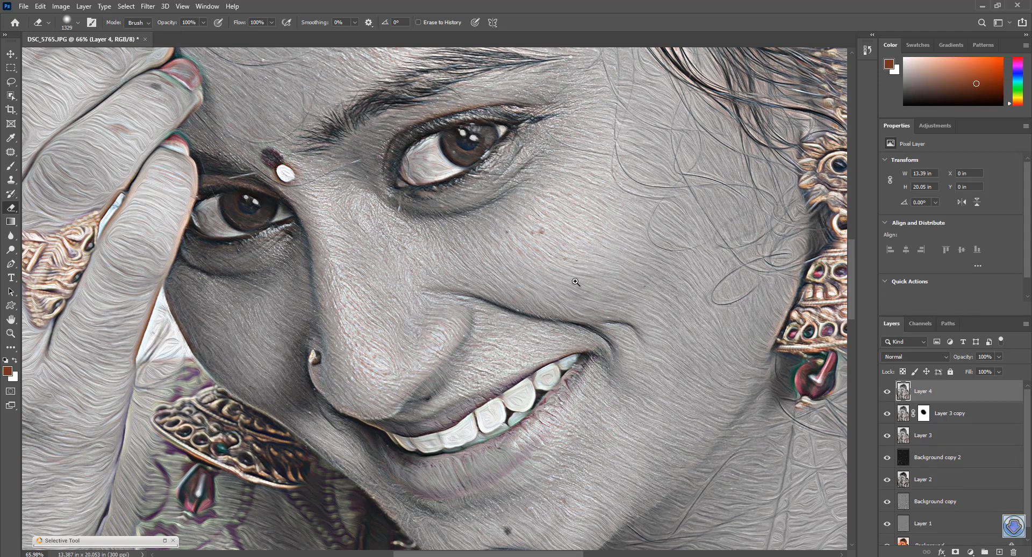
Apply the Match Color adjustment to Layer 4 with the color intensity raised close to its maximum
{"action": "left_click_drag", "start_coordinate": [575, 282], "coordinate": [507, 265]}
{"action": "left_click_drag", "start_coordinate": [554, 300], "coordinate": [550, 274]}
{"action": "left_click_drag", "start_coordinate": [559, 221], "coordinate": [548, 249]}
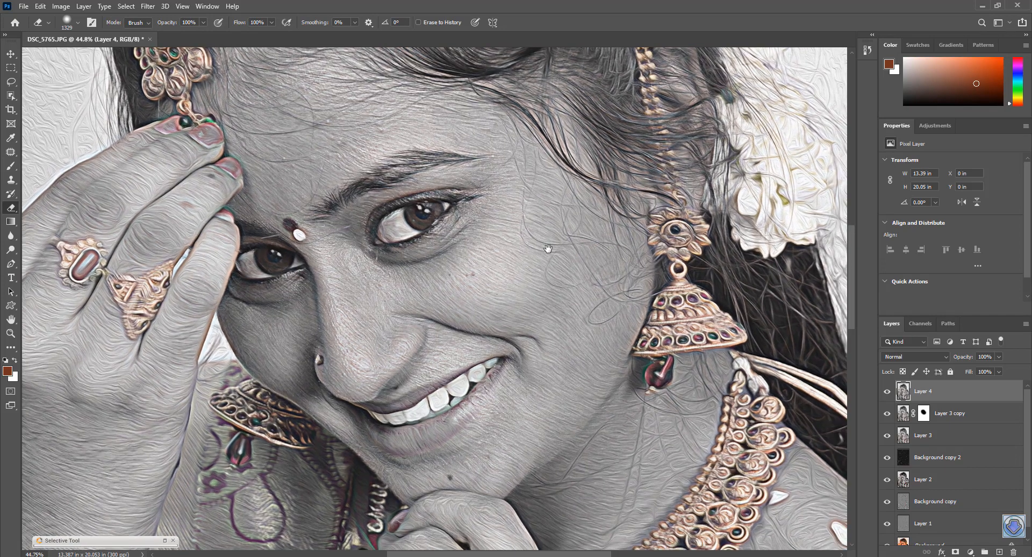
{"action": "left_click", "coordinate": [61, 6]}
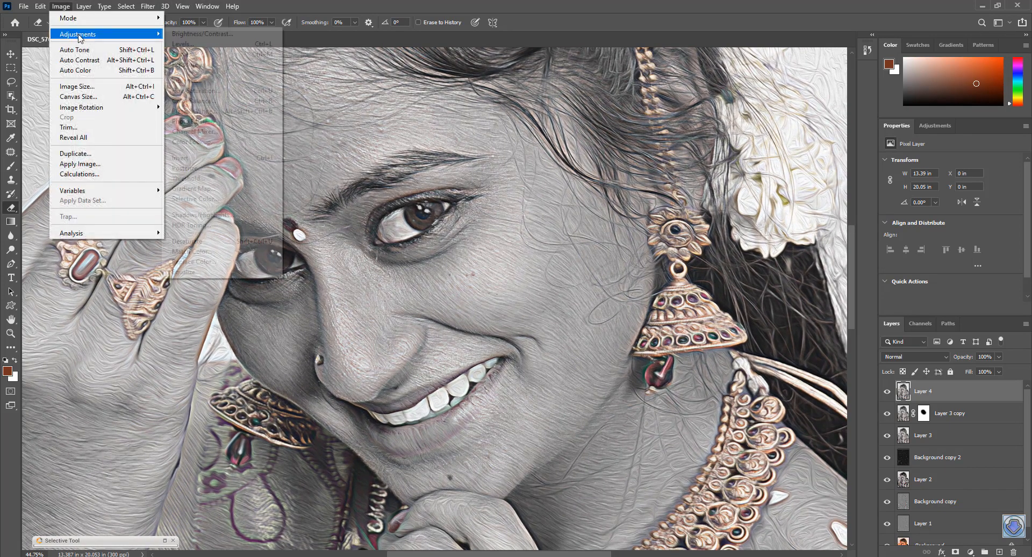
{"action": "mouse_move", "coordinate": [137, 34]}
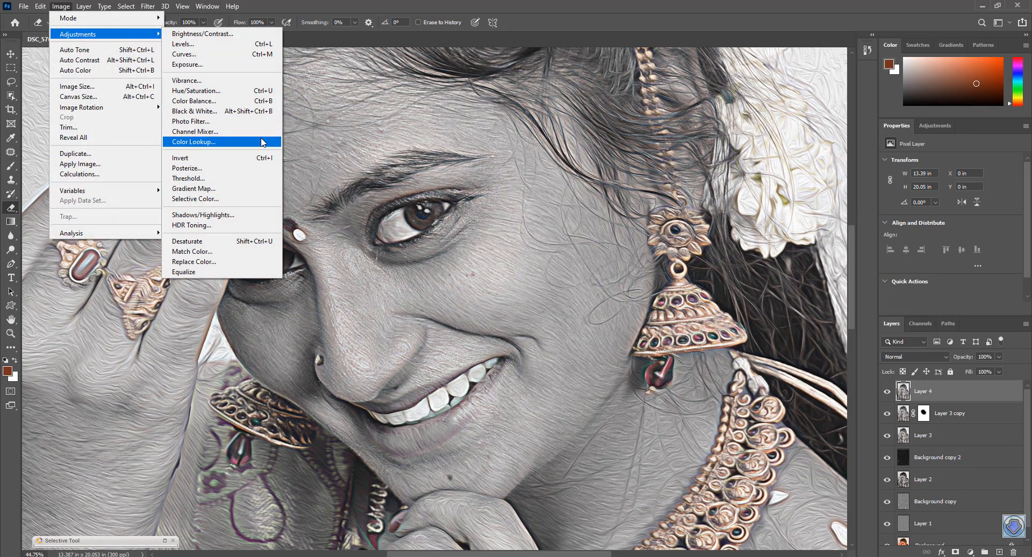
{"action": "left_click", "coordinate": [254, 255]}
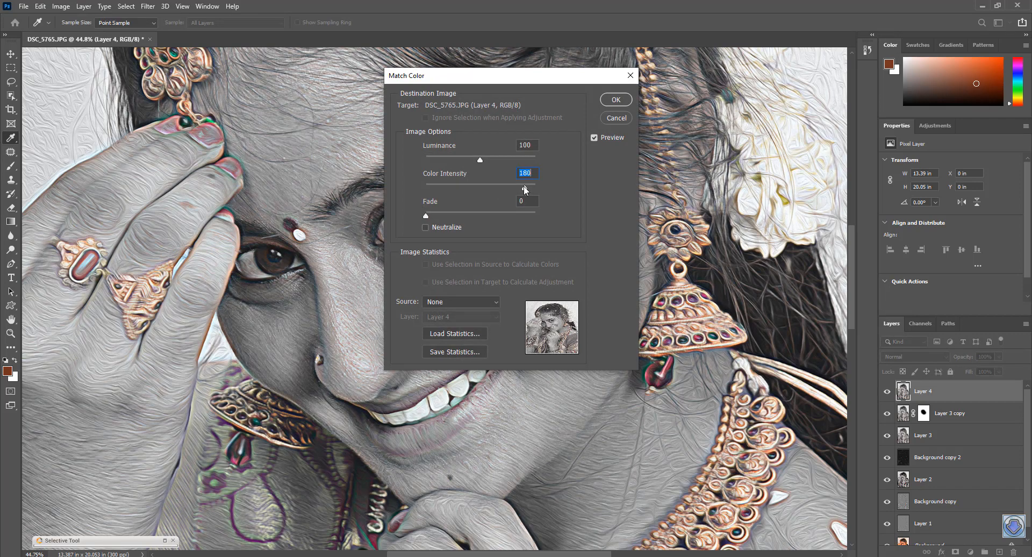
{"action": "left_click", "coordinate": [534, 186]}
{"action": "key", "text": "Return"}
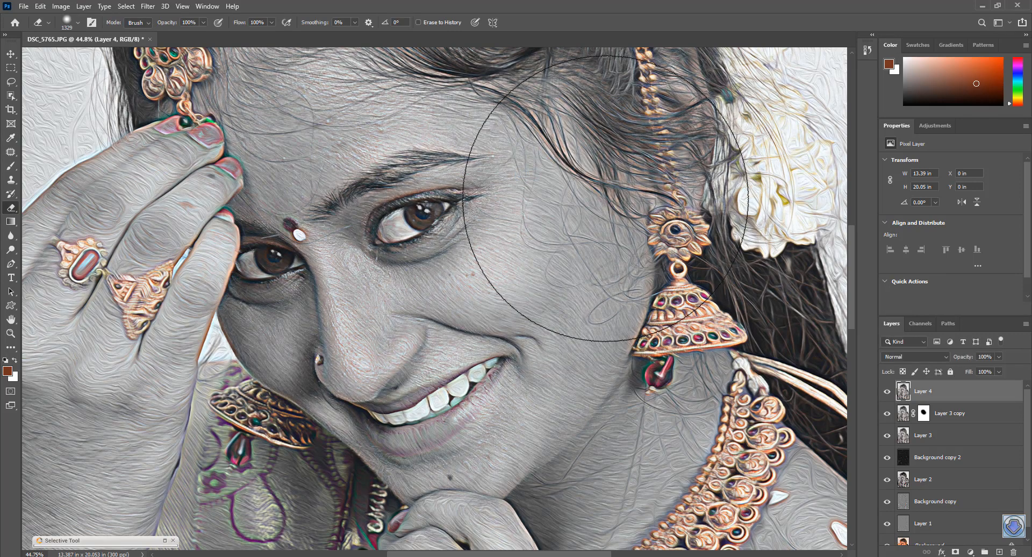
Duplicate Layer 4 and open the Imagenomic Portraiture filter on the copy
{"action": "key", "text": "ctrl+minus"}
{"action": "key", "text": "ctrl+minus"}
{"action": "left_click_drag", "start_coordinate": [506, 253], "coordinate": [539, 311]}
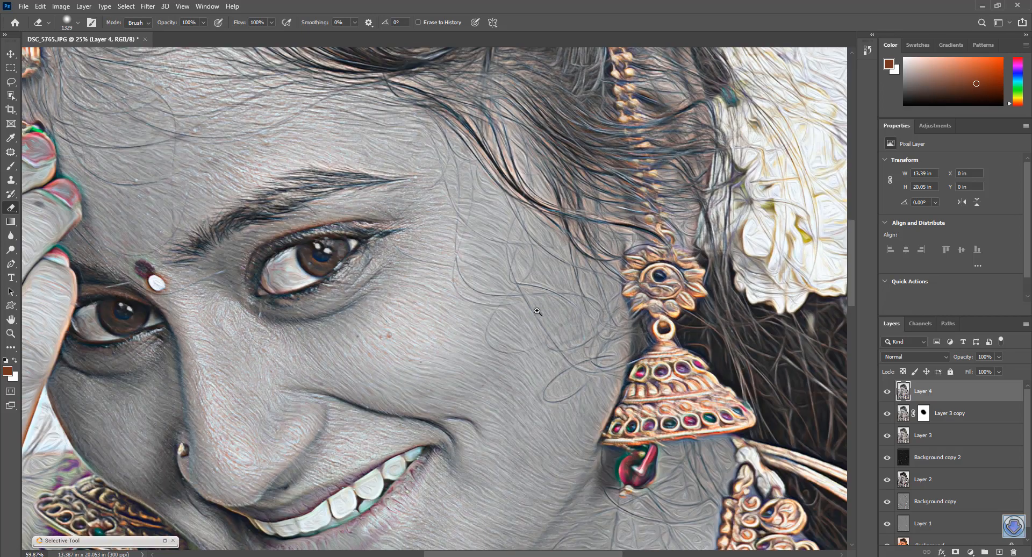
{"action": "left_click_drag", "start_coordinate": [449, 315], "coordinate": [569, 227]}
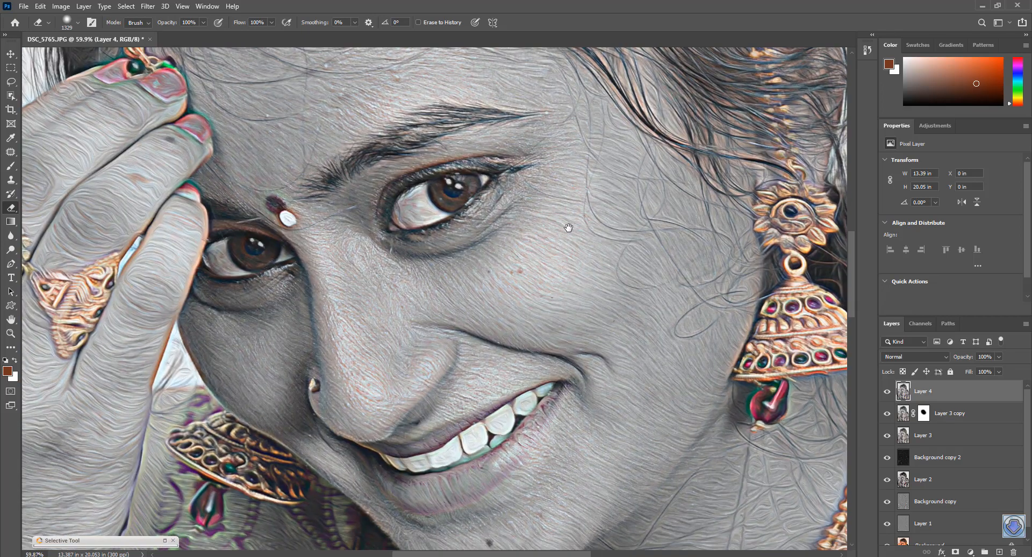
{"action": "left_click_drag", "start_coordinate": [568, 298], "coordinate": [541, 371]}
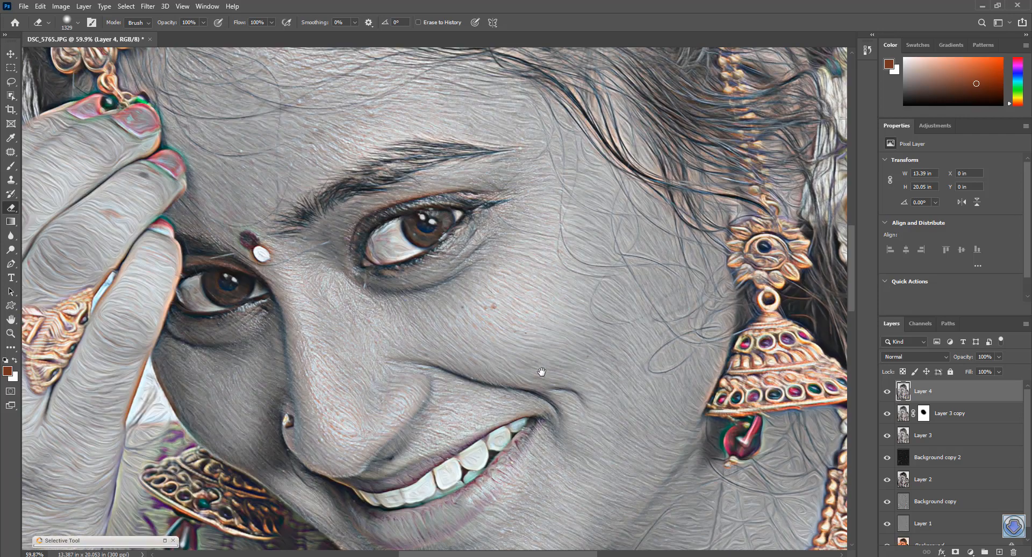
{"action": "key", "text": "ctrl+j"}
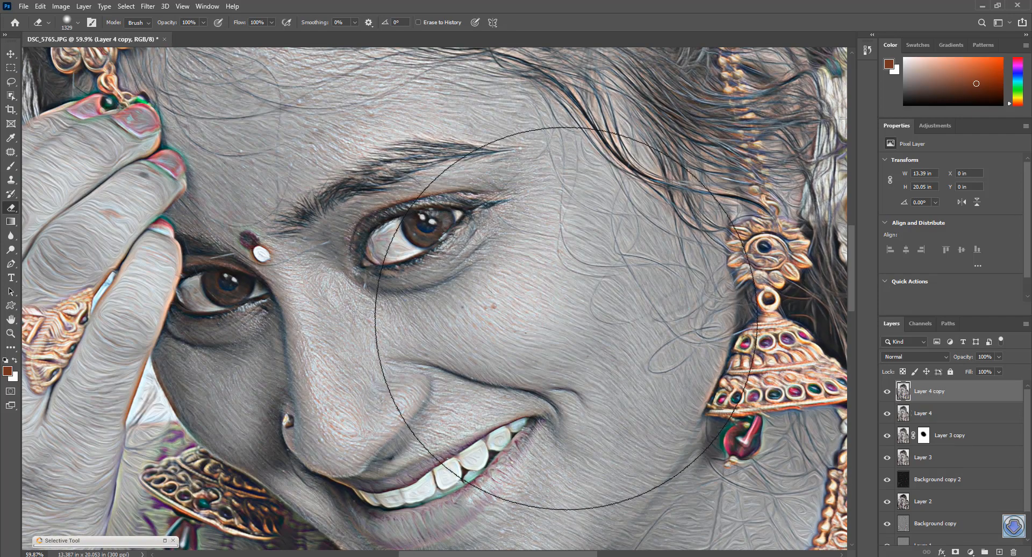
{"action": "key", "text": "alt+t"}
{"action": "mouse_move", "coordinate": [218, 251]}
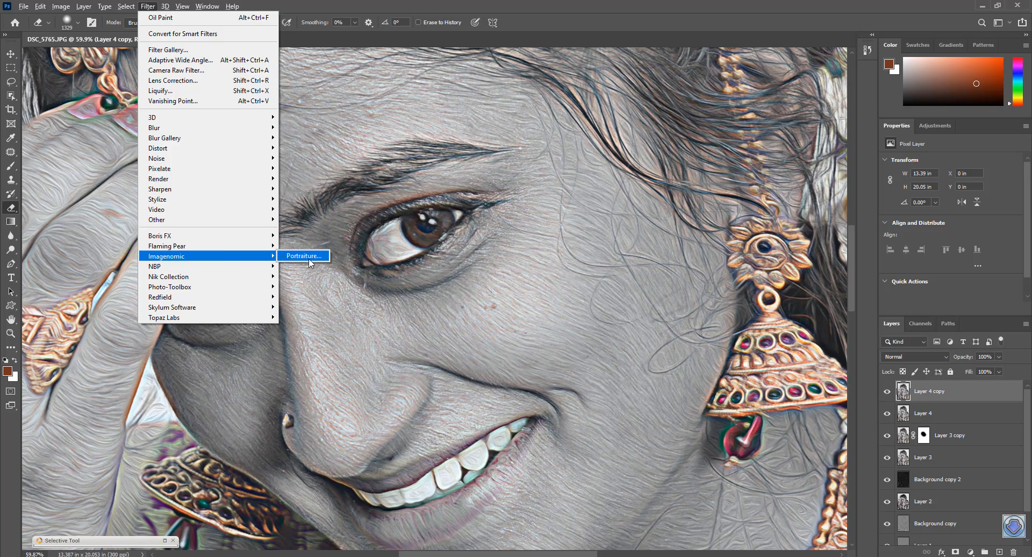
{"action": "left_click", "coordinate": [301, 256]}
{"action": "scroll", "coordinate": [693, 287], "scroll_direction": "up", "scroll_amount": 4}
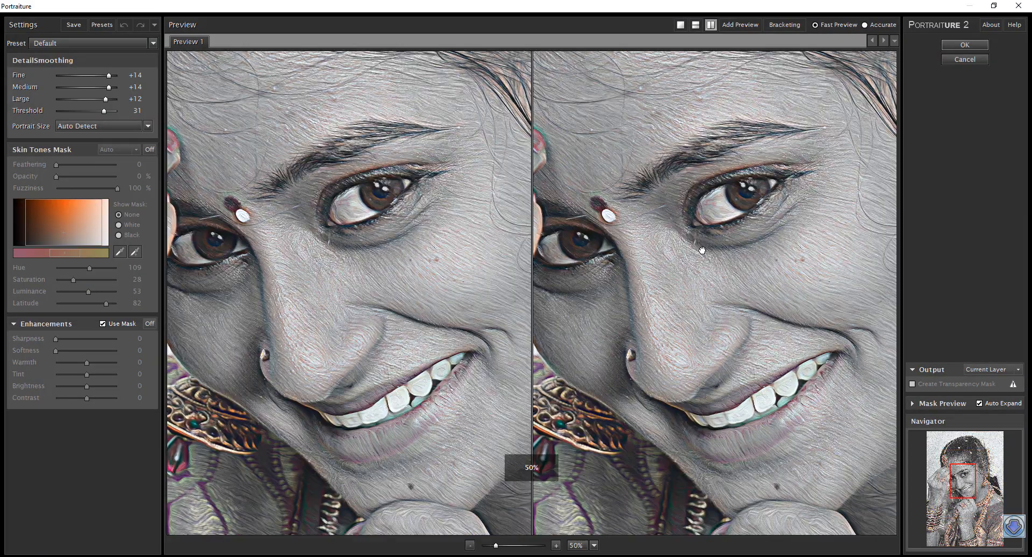
Raise Portraiture's Fine, Medium, Large and Threshold smoothing close to their maximum and apply the filter to Layer 4 copy
{"action": "left_click_drag", "start_coordinate": [719, 211], "coordinate": [764, 239]}
{"action": "left_click", "coordinate": [109, 111]}
{"action": "left_click", "coordinate": [108, 99]}
{"action": "left_click", "coordinate": [111, 87]}
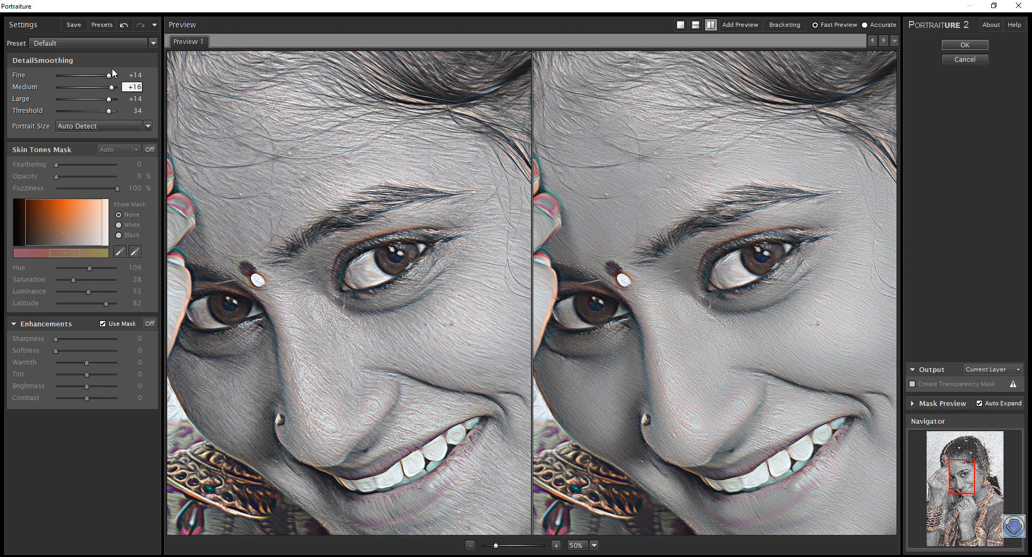
{"action": "left_click", "coordinate": [115, 75]}
{"action": "left_click", "coordinate": [115, 88]}
{"action": "left_click", "coordinate": [114, 99]}
{"action": "left_click", "coordinate": [116, 111]}
{"action": "left_click", "coordinate": [976, 43]}
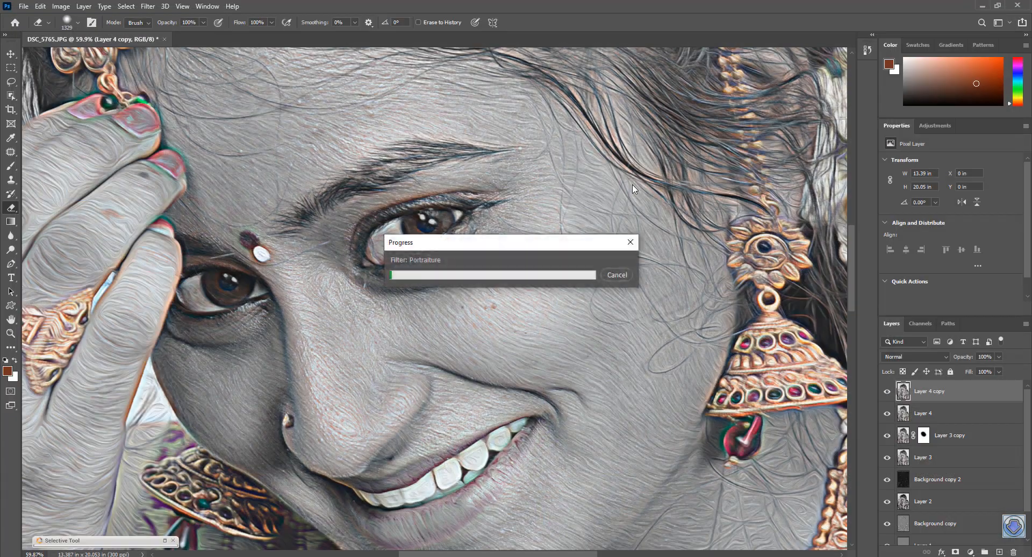
Lower the fill of Layer 4 copy to 52% to tone down the skin smoothing
{"action": "scroll", "coordinate": [488, 383], "scroll_direction": "up", "scroll_amount": 3}
{"action": "left_click_drag", "start_coordinate": [500, 407], "coordinate": [437, 182]}
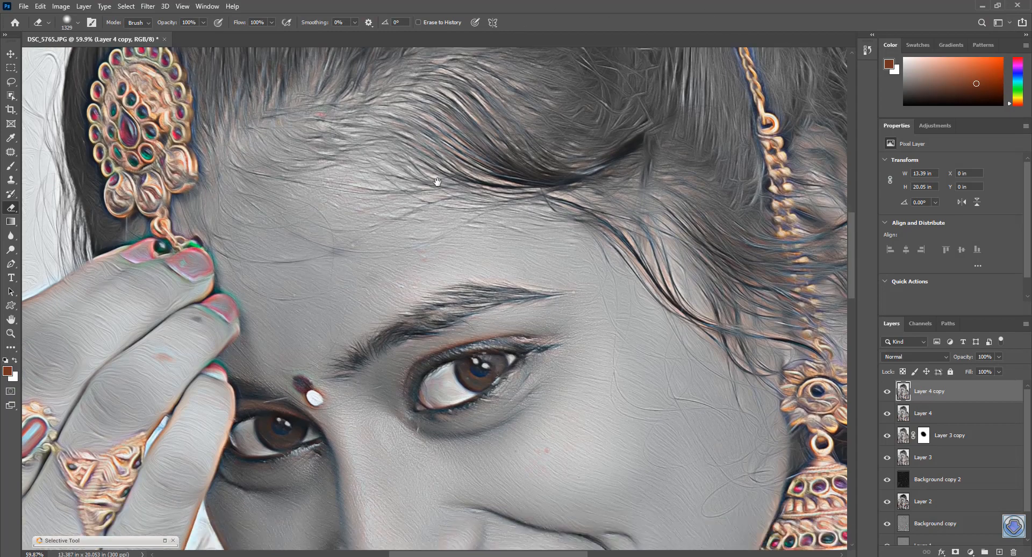
{"action": "left_click", "coordinate": [999, 372]}
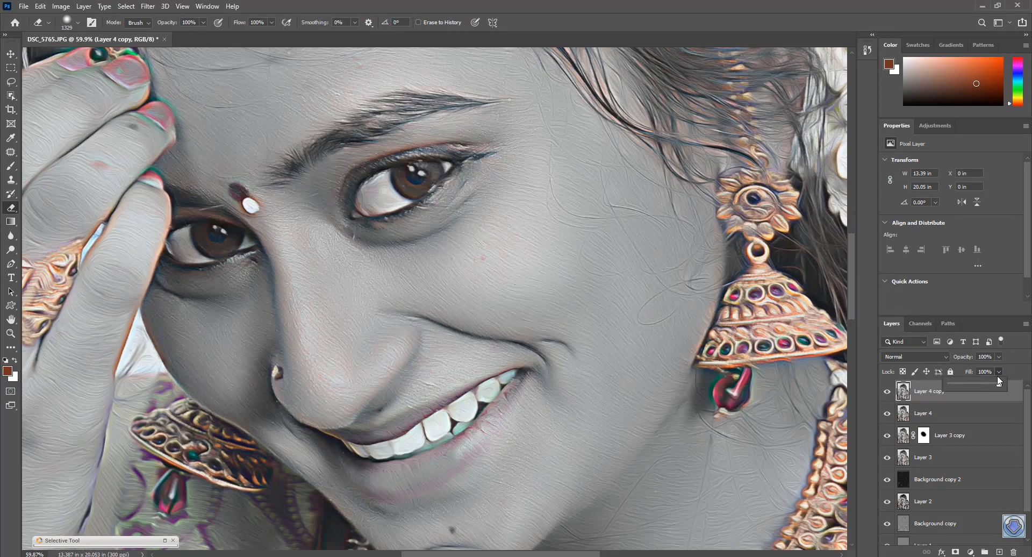
{"action": "left_click_drag", "start_coordinate": [966, 384], "coordinate": [976, 385]}
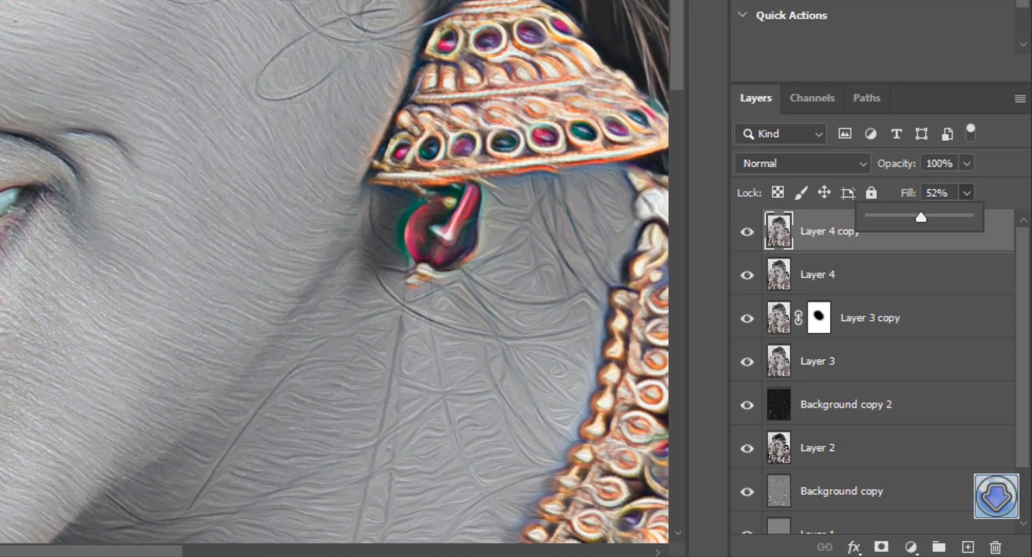
{"action": "right_click", "coordinate": [50, 7]}
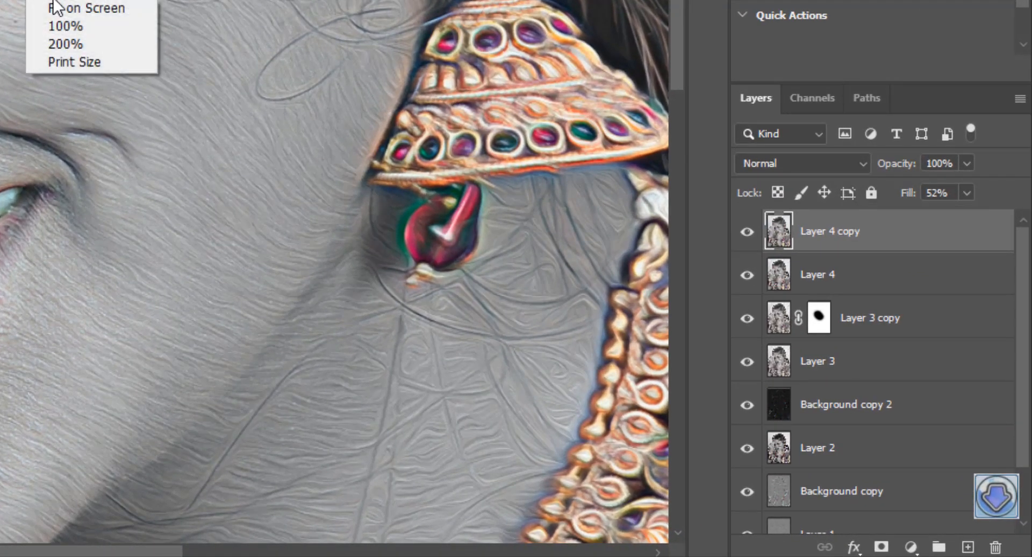
{"action": "left_click", "coordinate": [111, 288]}
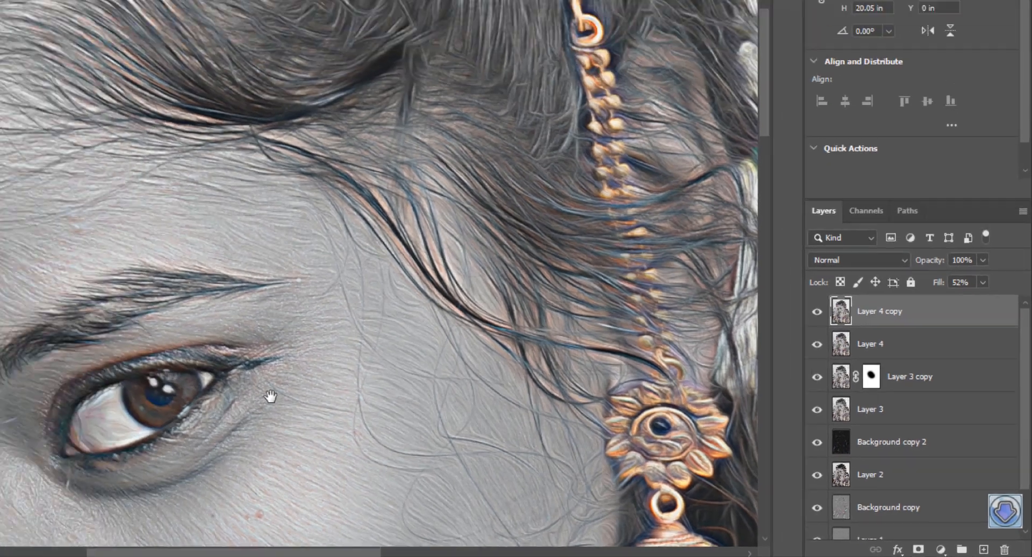
Check the blended skin smoothing across the face and stamp all visible layers onto a new top layer
{"action": "left_click_drag", "start_coordinate": [271, 396], "coordinate": [246, 55]}
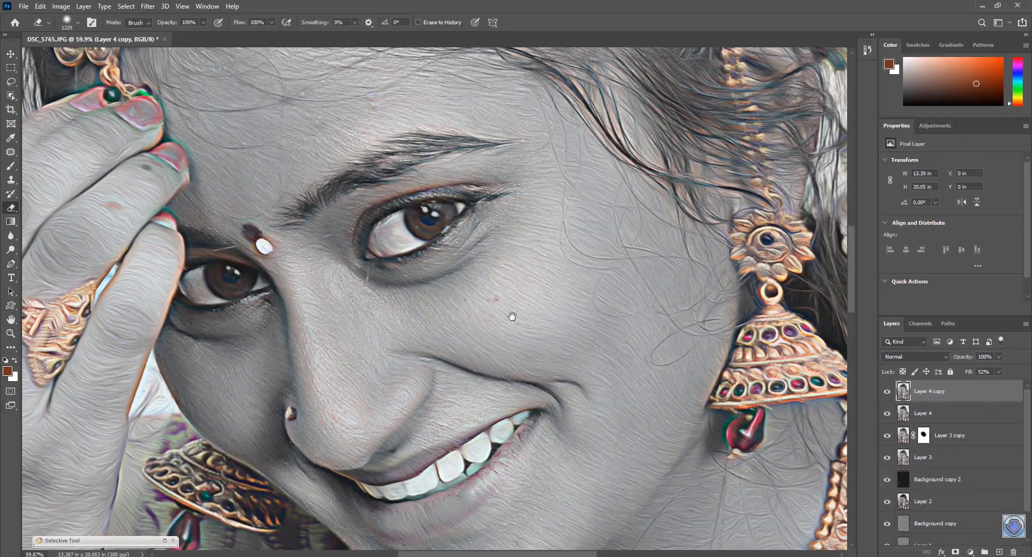
{"action": "left_click_drag", "start_coordinate": [509, 366], "coordinate": [544, 357]}
{"action": "left_click_drag", "start_coordinate": [371, 311], "coordinate": [398, 277]}
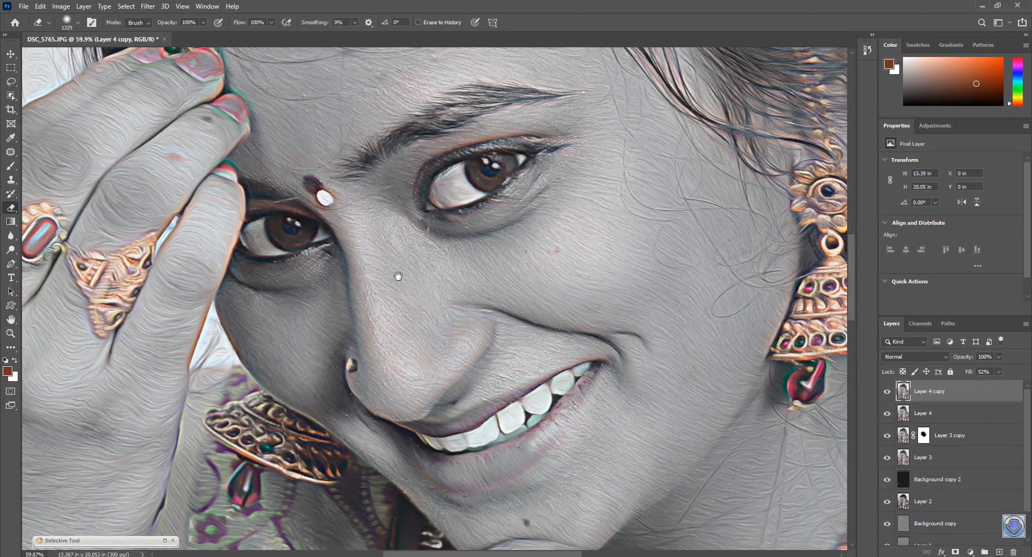
{"action": "mouse_move", "coordinate": [492, 289]}
{"action": "left_mouse_down"}
{"action": "mouse_move", "coordinate": [497, 312]}
{"action": "mouse_move", "coordinate": [470, 271]}
{"action": "mouse_move", "coordinate": [500, 317]}
{"action": "mouse_move", "coordinate": [512, 315]}
{"action": "mouse_move", "coordinate": [472, 386]}
{"action": "mouse_move", "coordinate": [493, 281]}
{"action": "left_mouse_up"}
{"action": "mouse_move", "coordinate": [527, 313]}
{"action": "left_mouse_down"}
{"action": "mouse_move", "coordinate": [500, 289]}
{"action": "mouse_move", "coordinate": [537, 297]}
{"action": "left_mouse_up"}
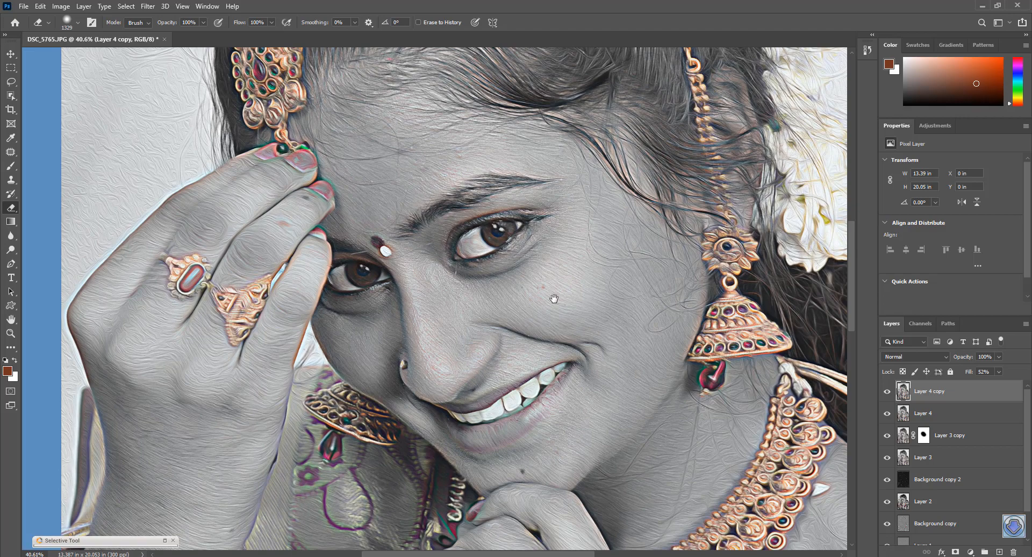
{"action": "key", "text": "ctrl+alt+shift+e"}
Open the Texturizer filter for Layer 5 and preview the Canvas texture over the face
{"action": "left_click_drag", "start_coordinate": [546, 275], "coordinate": [564, 347]}
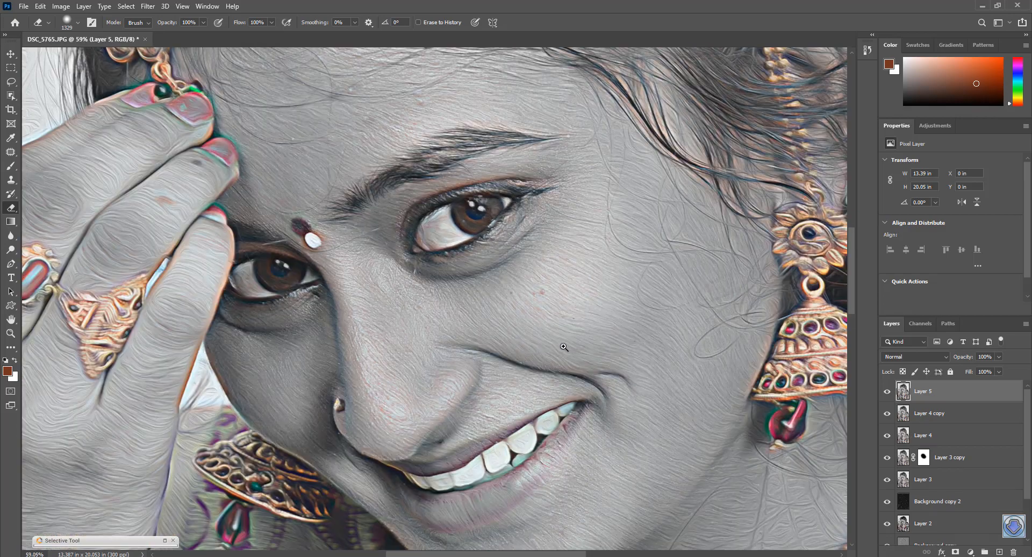
{"action": "key", "text": "alt+t"}
{"action": "left_click", "coordinate": [203, 50]}
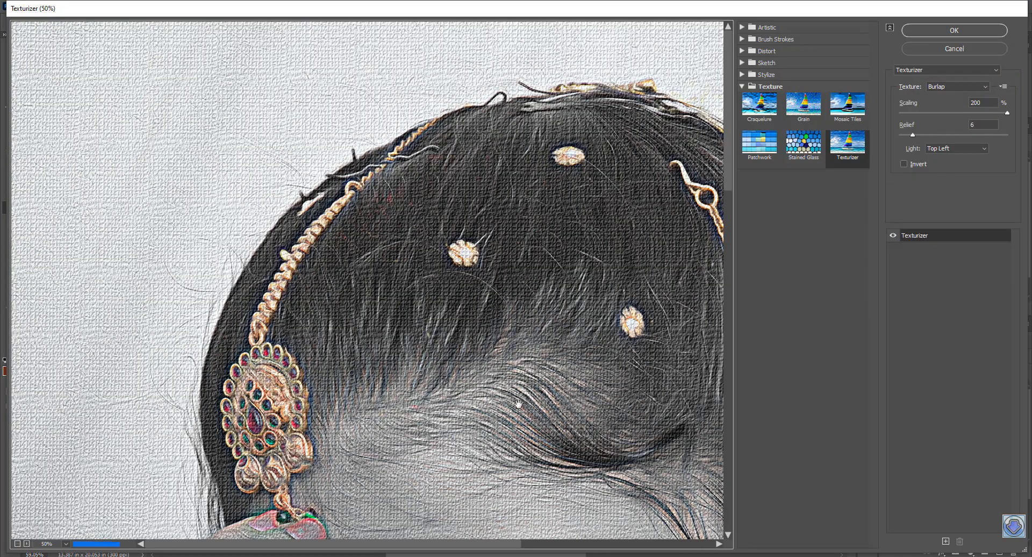
{"action": "left_click_drag", "start_coordinate": [519, 403], "coordinate": [460, 91]}
{"action": "left_click", "coordinate": [950, 85]}
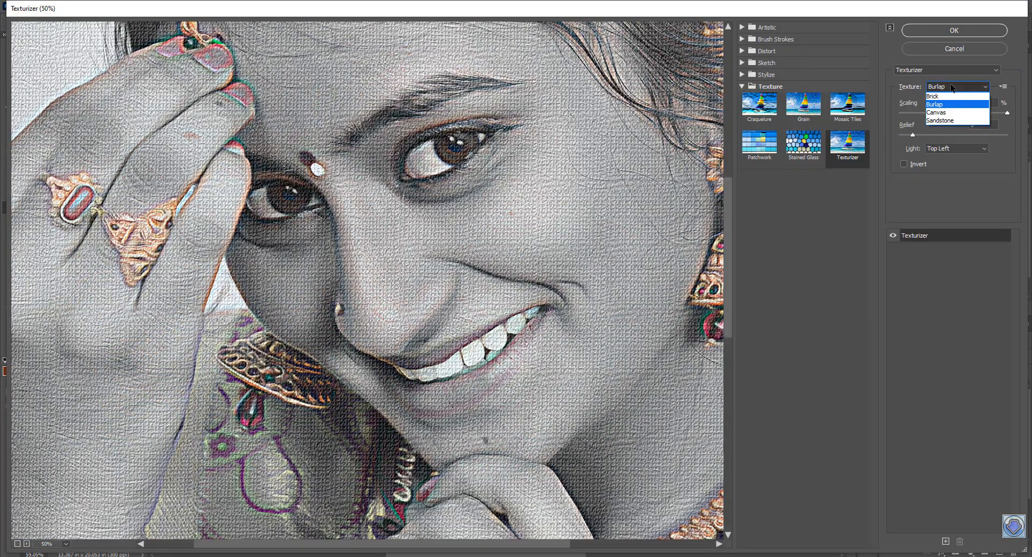
{"action": "left_click", "coordinate": [956, 113]}
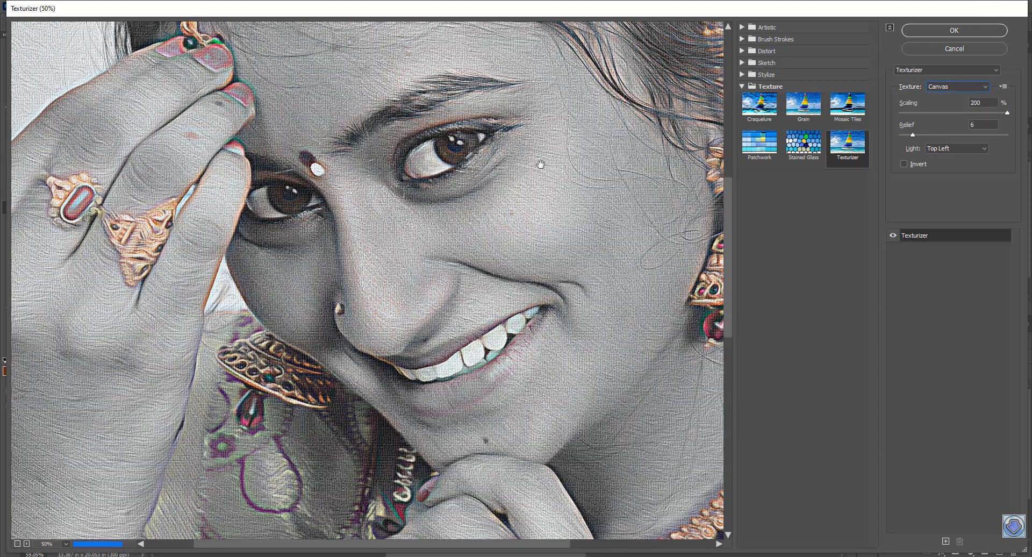
{"action": "left_click_drag", "start_coordinate": [508, 165], "coordinate": [456, 253]}
Switch the Texturizer texture to Sandstone, check it on the face and apply the filter to Layer 5
{"action": "left_click", "coordinate": [979, 89]}
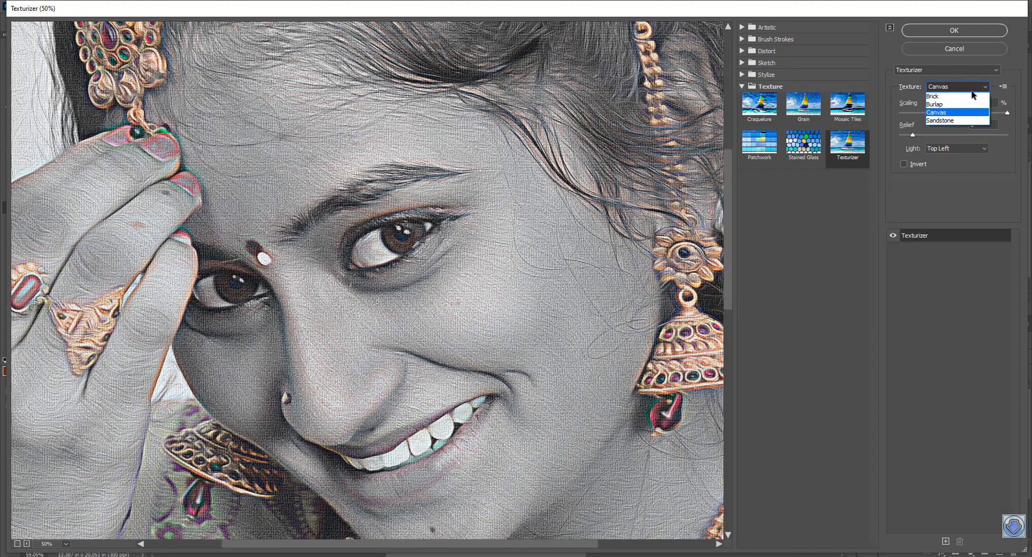
{"action": "left_click", "coordinate": [959, 121]}
{"action": "left_click_drag", "start_coordinate": [515, 265], "coordinate": [496, 178]}
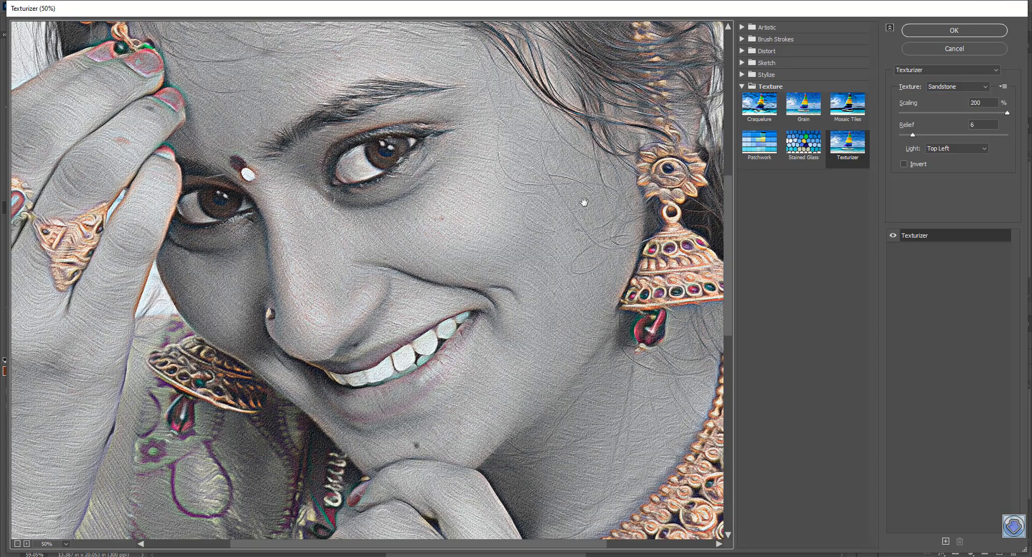
{"action": "left_click_drag", "start_coordinate": [565, 190], "coordinate": [553, 239]}
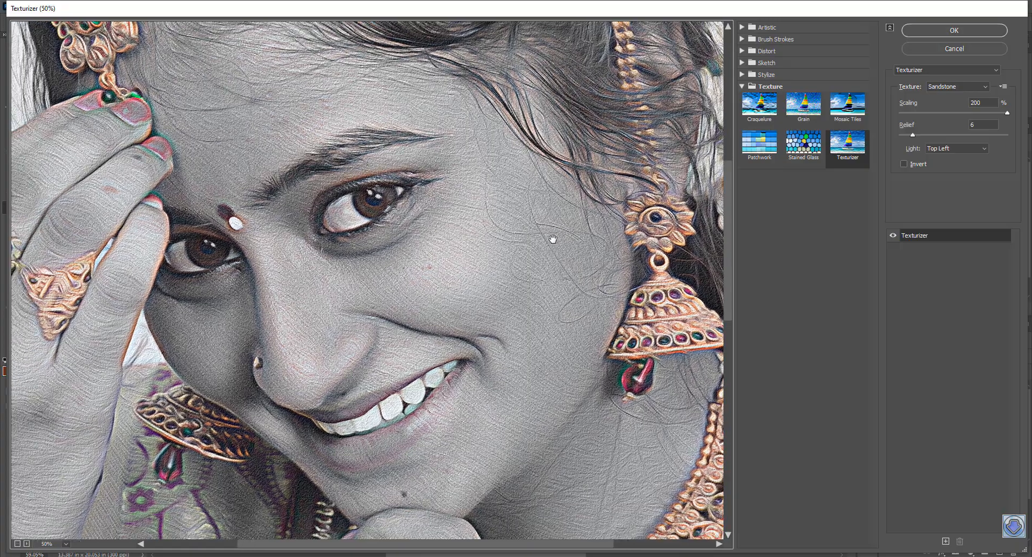
{"action": "left_click", "coordinate": [992, 33]}
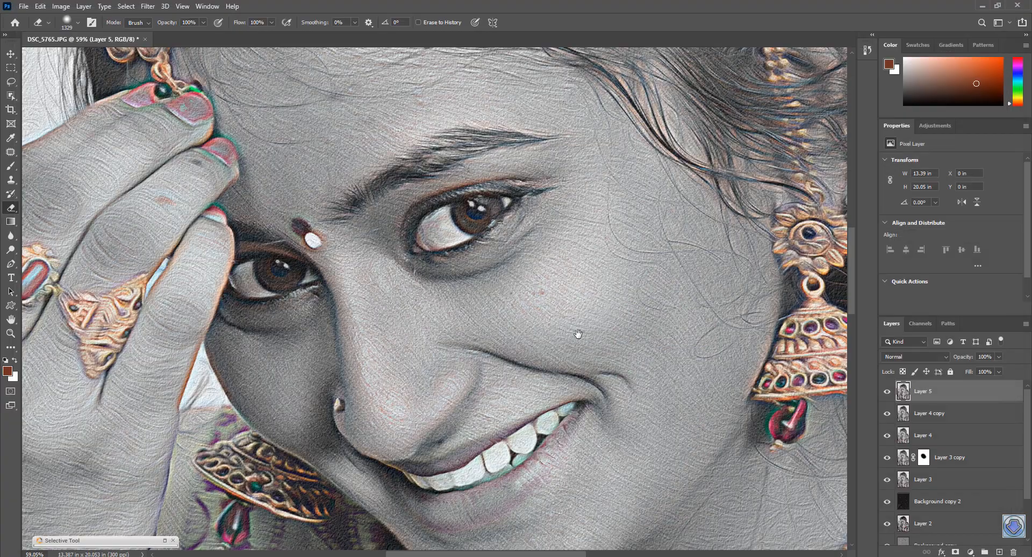
Hide the interface panels and examine the sandstone texture on the face and earring
{"action": "key", "text": "Tab"}
{"action": "left_click_drag", "start_coordinate": [576, 332], "coordinate": [677, 324]}
{"action": "key", "text": "ctrl+z"}
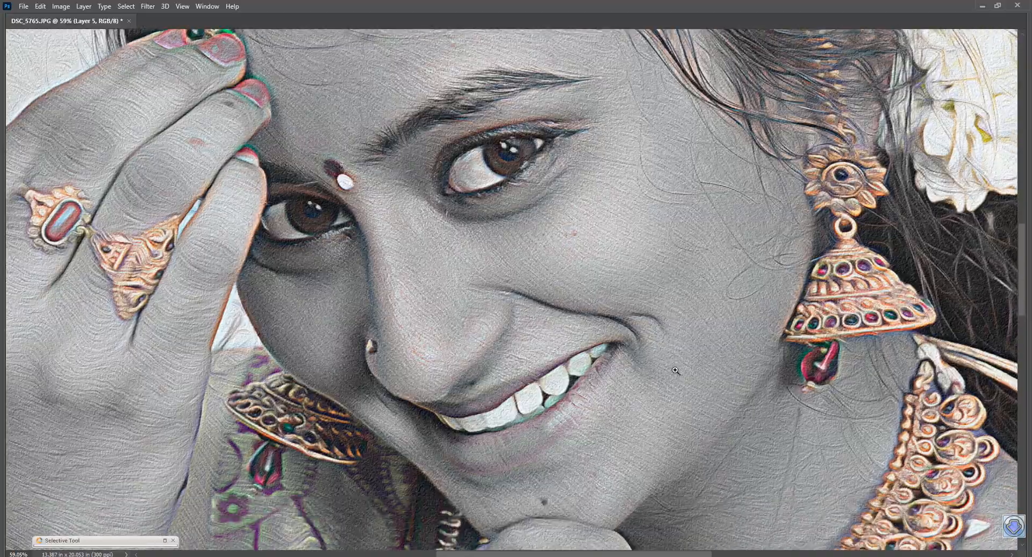
{"action": "left_click_drag", "start_coordinate": [670, 372], "coordinate": [671, 290]}
{"action": "mouse_move", "coordinate": [645, 235]}
{"action": "left_mouse_down"}
{"action": "mouse_move", "coordinate": [636, 207]}
{"action": "mouse_move", "coordinate": [620, 201]}
{"action": "mouse_move", "coordinate": [627, 405]}
{"action": "mouse_move", "coordinate": [622, 226]}
{"action": "mouse_move", "coordinate": [618, 360]}
{"action": "left_mouse_up"}
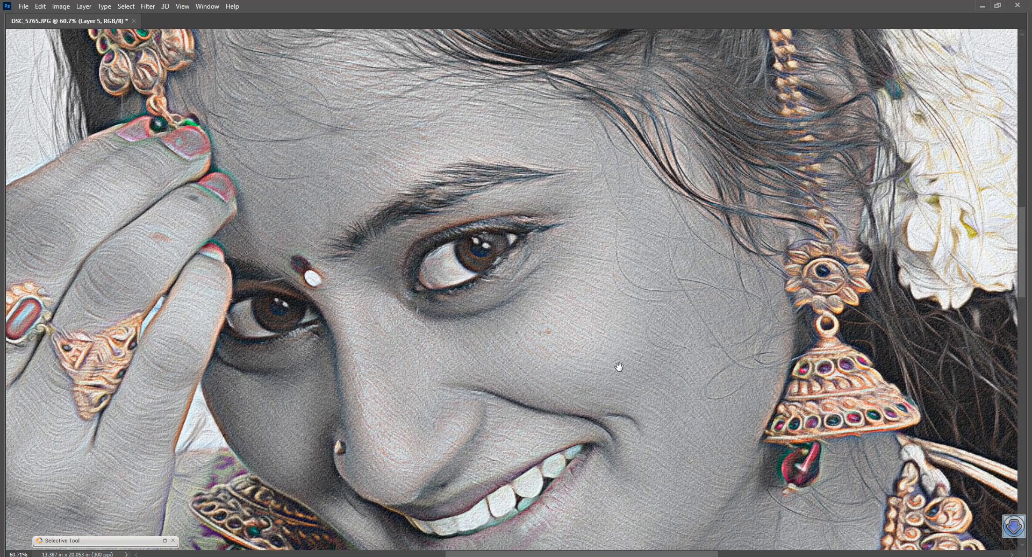
Sharpen Layer 5 with an Unsharp Mask of 38% amount and 8.7 pixels radius
{"action": "left_click", "coordinate": [148, 6]}
{"action": "mouse_move", "coordinate": [182, 201]}
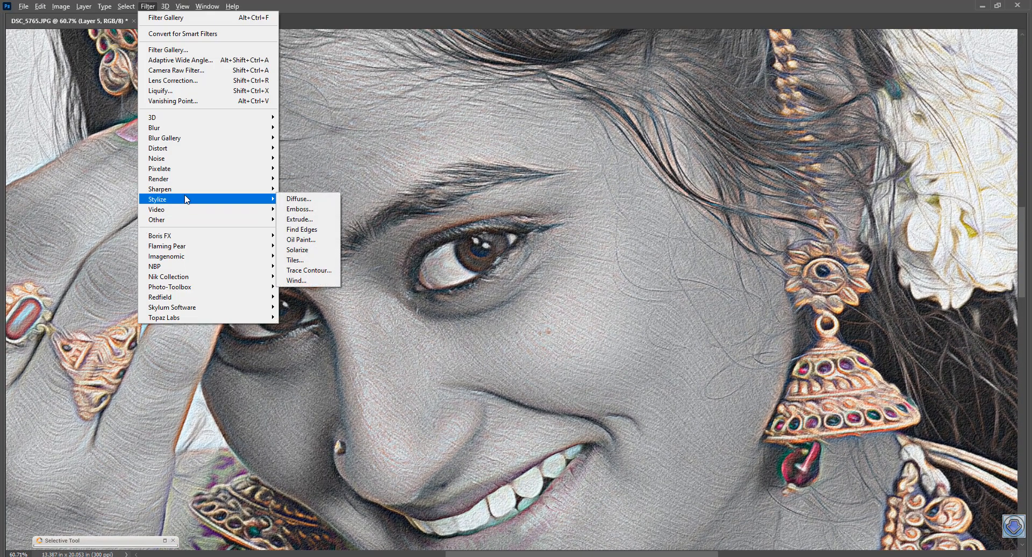
{"action": "mouse_move", "coordinate": [215, 189]}
{"action": "left_click", "coordinate": [309, 240]}
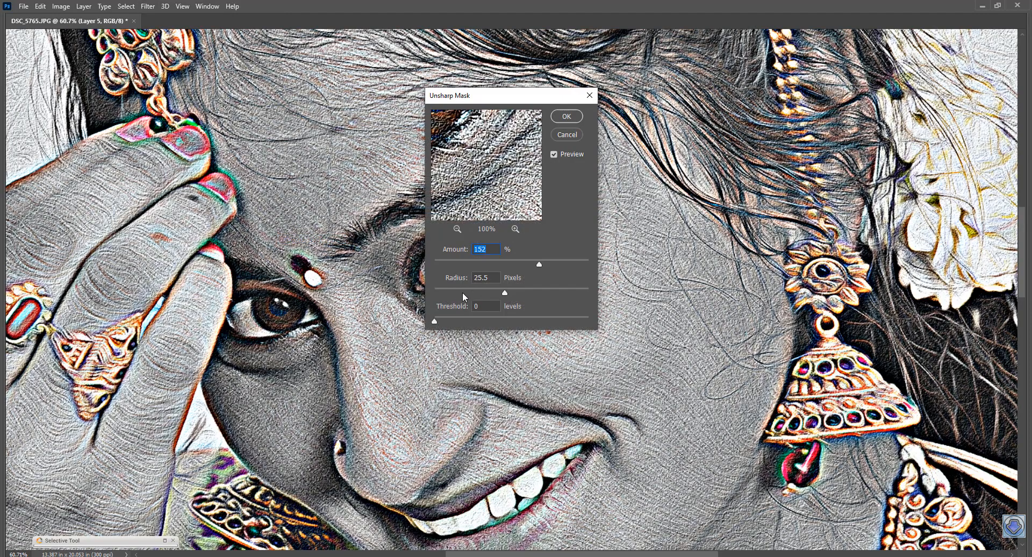
{"action": "left_click", "coordinate": [460, 291]}
{"action": "left_click_drag", "start_coordinate": [454, 290], "coordinate": [446, 289]}
{"action": "left_click", "coordinate": [466, 263]}
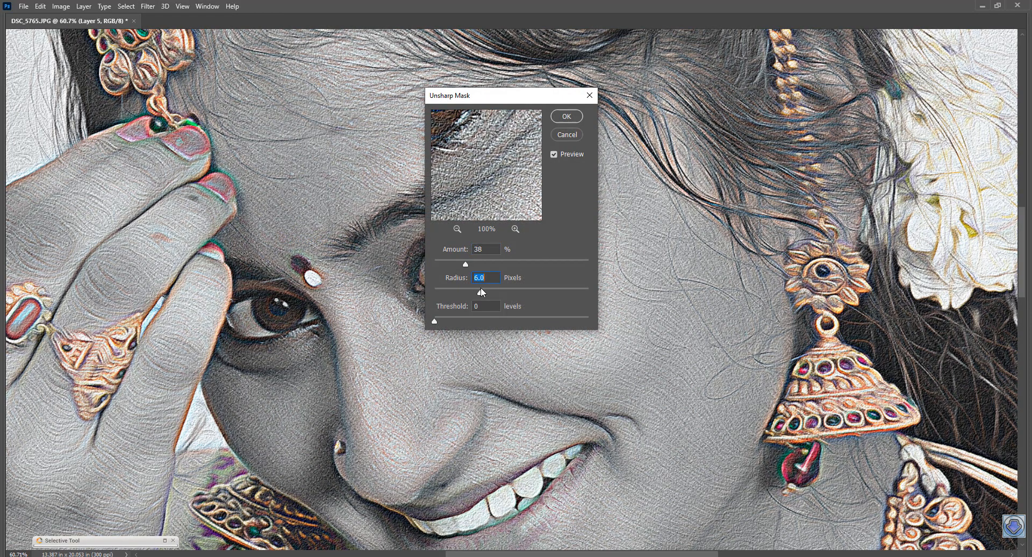
{"action": "left_click_drag", "start_coordinate": [489, 289], "coordinate": [492, 289]}
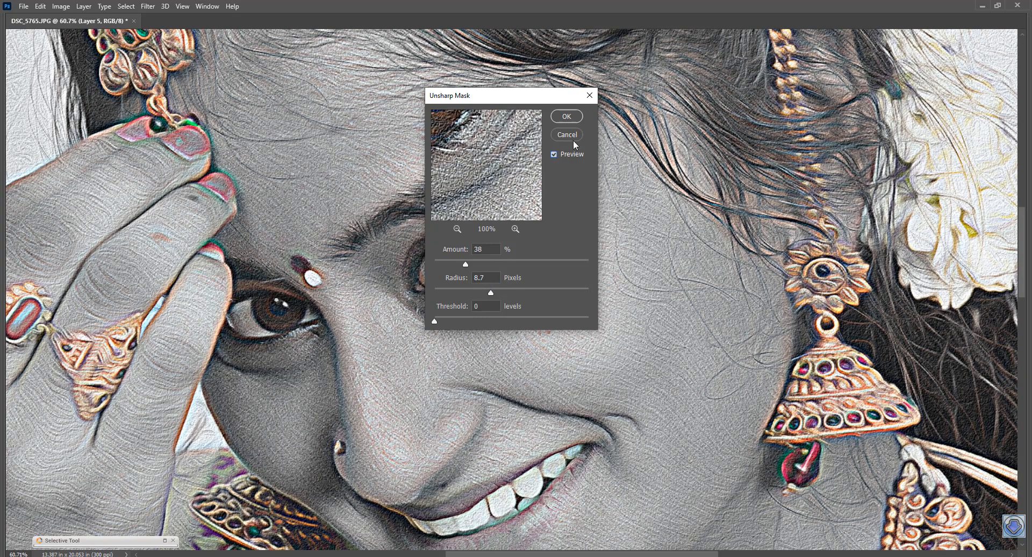
{"action": "left_click", "coordinate": [571, 119]}
Examine the sharpened texture over the whole portrait, from the hair and face to the hands, jewellery and clothing
{"action": "mouse_move", "coordinate": [596, 306]}
{"action": "left_mouse_down"}
{"action": "mouse_move", "coordinate": [584, 312]}
{"action": "mouse_move", "coordinate": [594, 322]}
{"action": "left_mouse_up"}
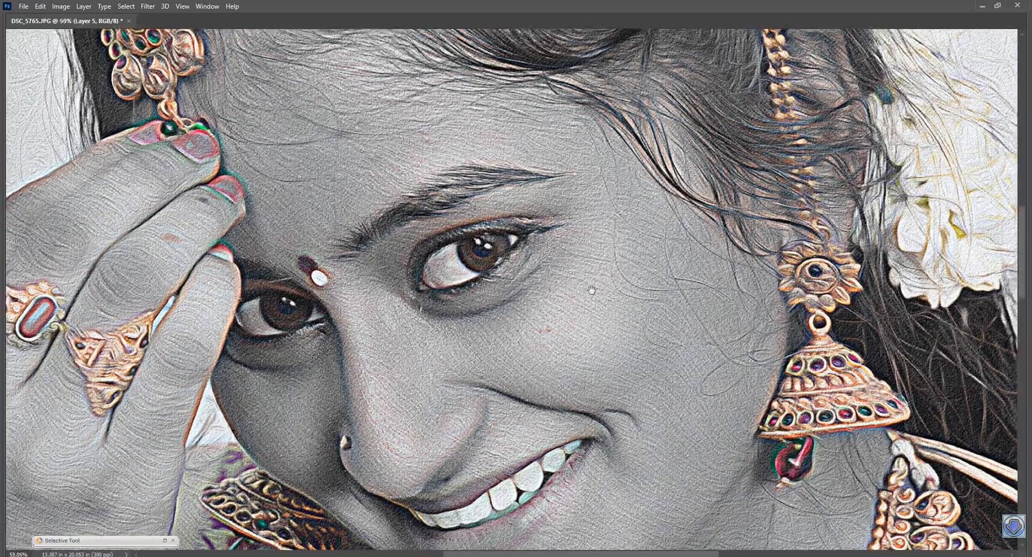
{"action": "left_click_drag", "start_coordinate": [602, 366], "coordinate": [607, 272]}
{"action": "scroll", "coordinate": [607, 272], "scroll_direction": "down", "scroll_amount": 6}
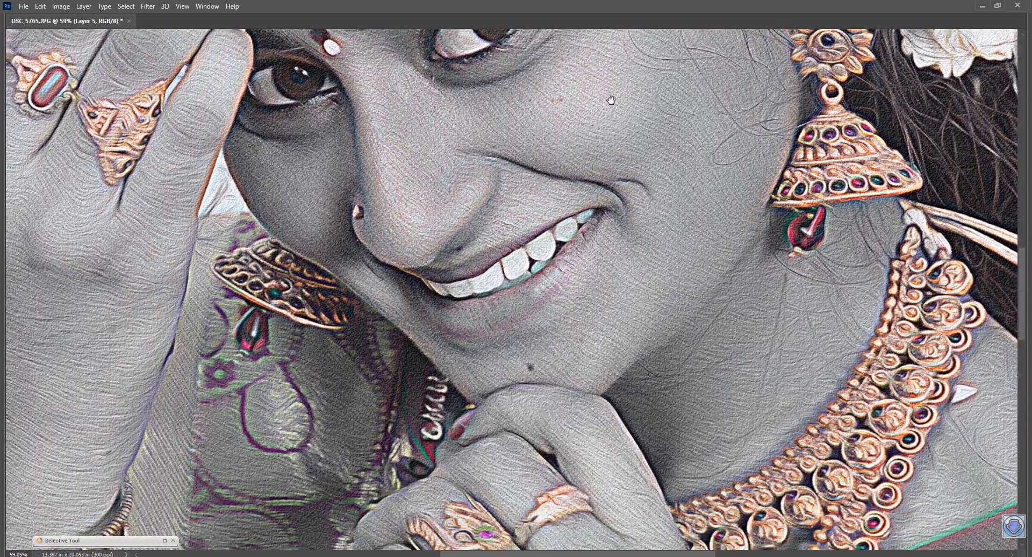
{"action": "scroll", "coordinate": [598, 262], "scroll_direction": "up", "scroll_amount": 4}
{"action": "scroll", "coordinate": [598, 262], "scroll_direction": "up", "scroll_amount": 3}
{"action": "scroll", "coordinate": [602, 272], "scroll_direction": "down", "scroll_amount": 2}
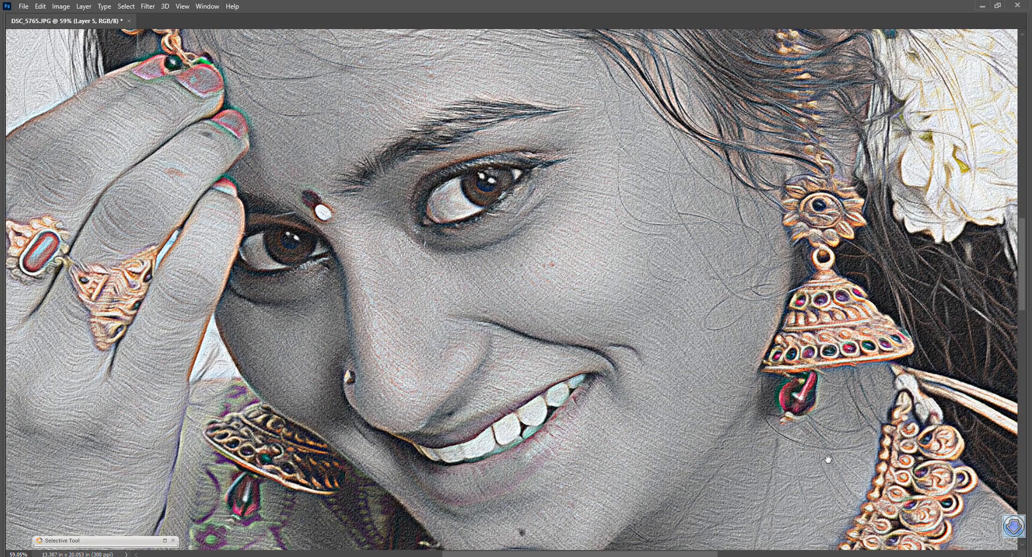
{"action": "scroll", "coordinate": [701, 423], "scroll_direction": "down", "scroll_amount": 2}
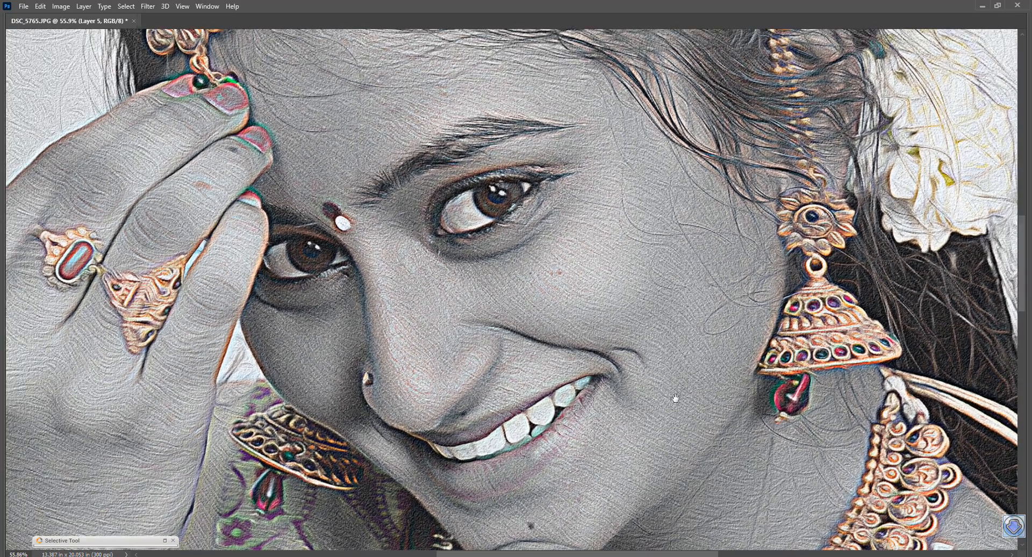
{"action": "scroll", "coordinate": [680, 295], "scroll_direction": "down", "scroll_amount": 10}
{"action": "scroll", "coordinate": [666, 376], "scroll_direction": "up", "scroll_amount": 20}
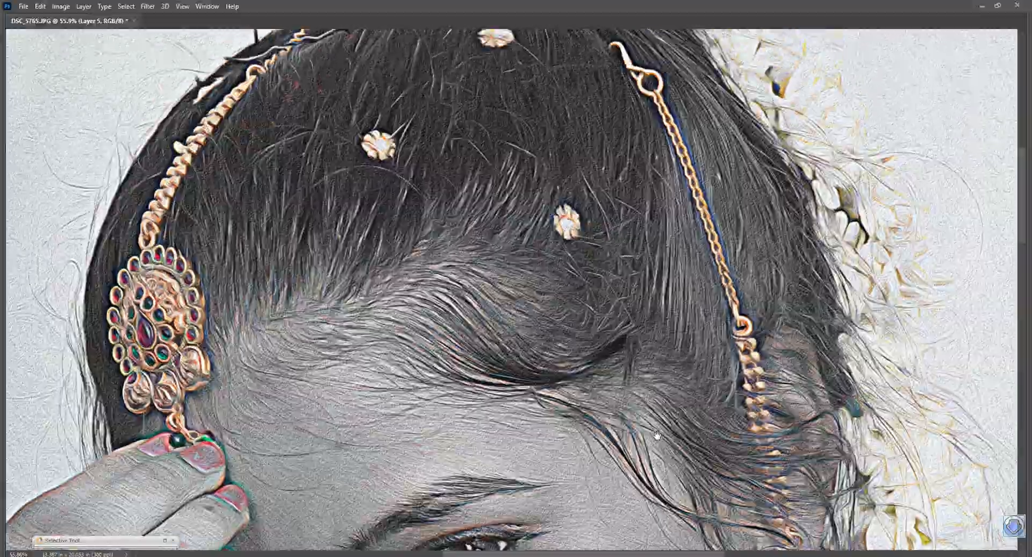
{"action": "scroll", "coordinate": [657, 442], "scroll_direction": "up", "scroll_amount": 1}
{"action": "scroll", "coordinate": [657, 409], "scroll_direction": "down", "scroll_amount": 9}
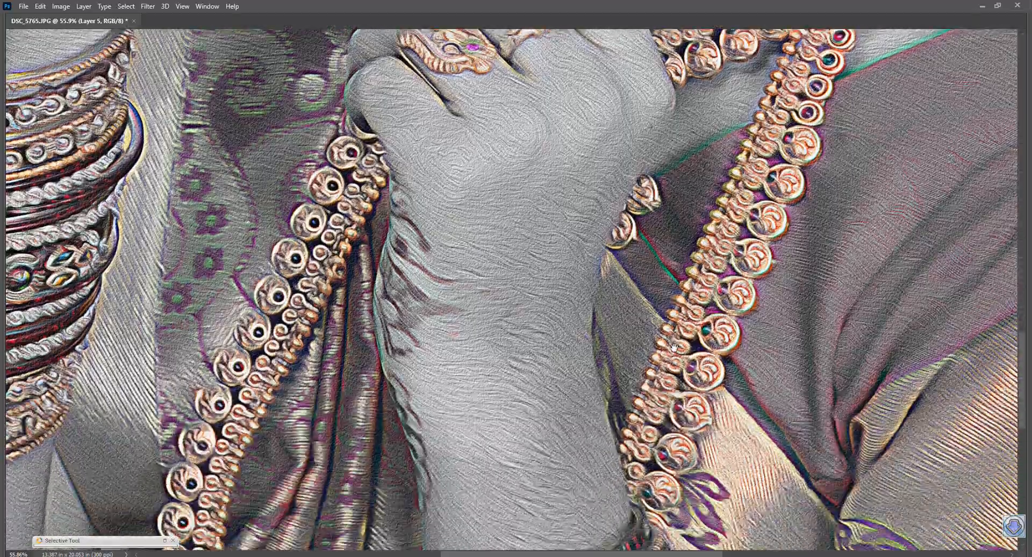
{"action": "scroll", "coordinate": [675, 222], "scroll_direction": "down", "scroll_amount": 3}
{"action": "scroll", "coordinate": [678, 268], "scroll_direction": "up", "scroll_amount": 12}
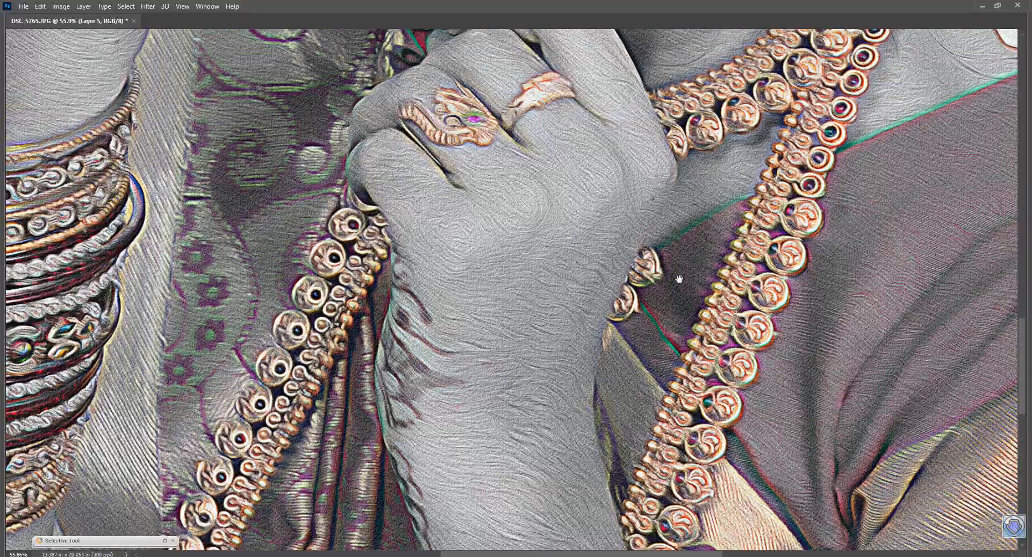
{"action": "scroll", "coordinate": [670, 366], "scroll_direction": "up", "scroll_amount": 10}
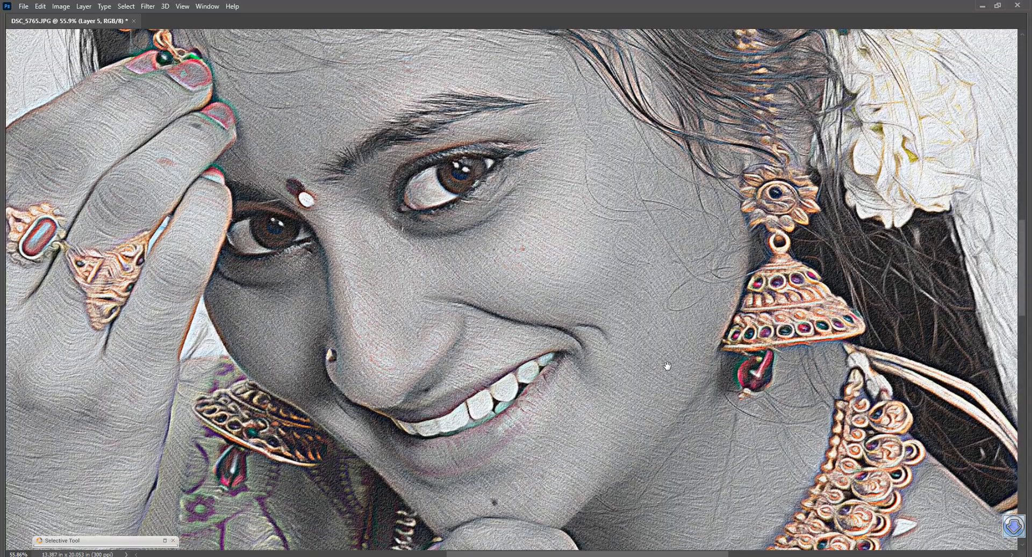
{"action": "left_click_drag", "start_coordinate": [667, 365], "coordinate": [677, 397]}
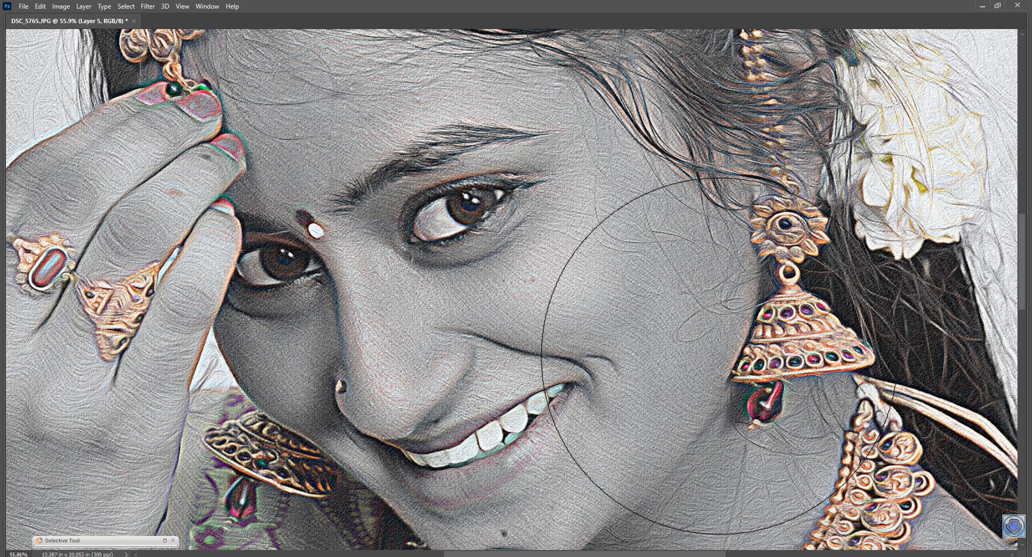
{"action": "left_click", "coordinate": [1014, 525]}
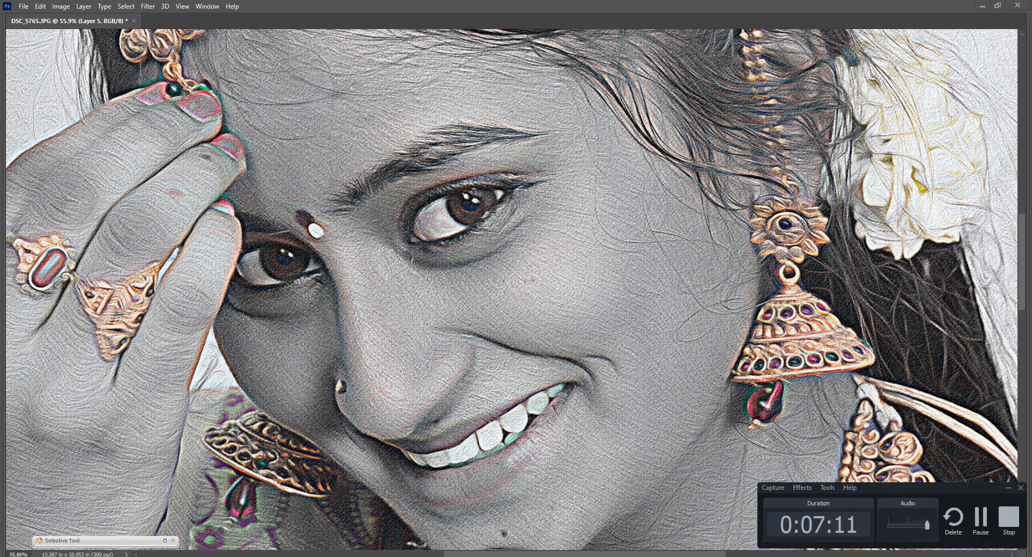